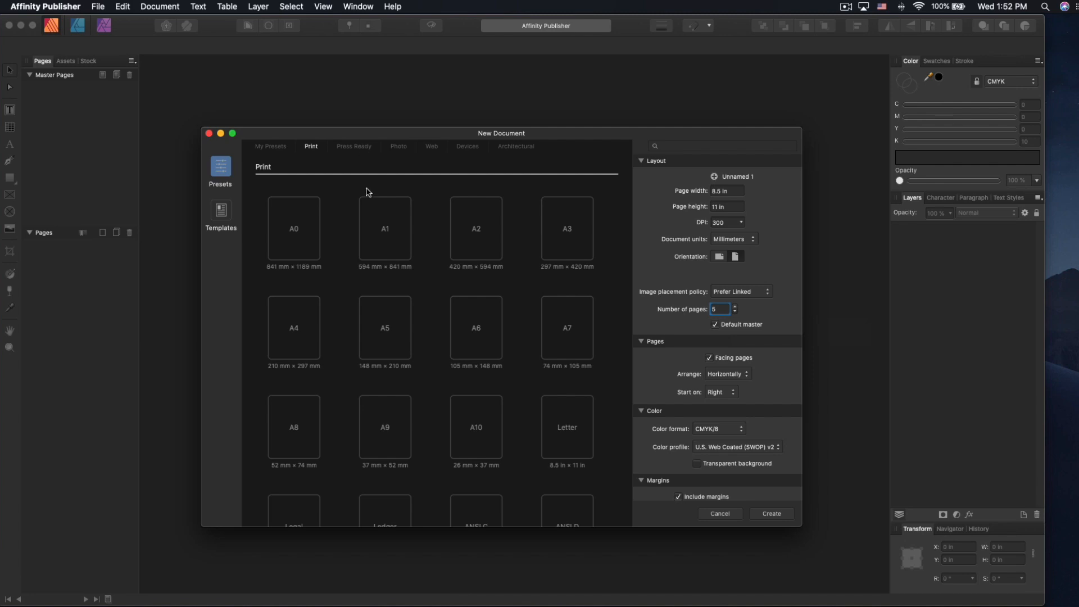
left_click(364, 147)
left_click(399, 147)
left_click(432, 146)
left_click(313, 146)
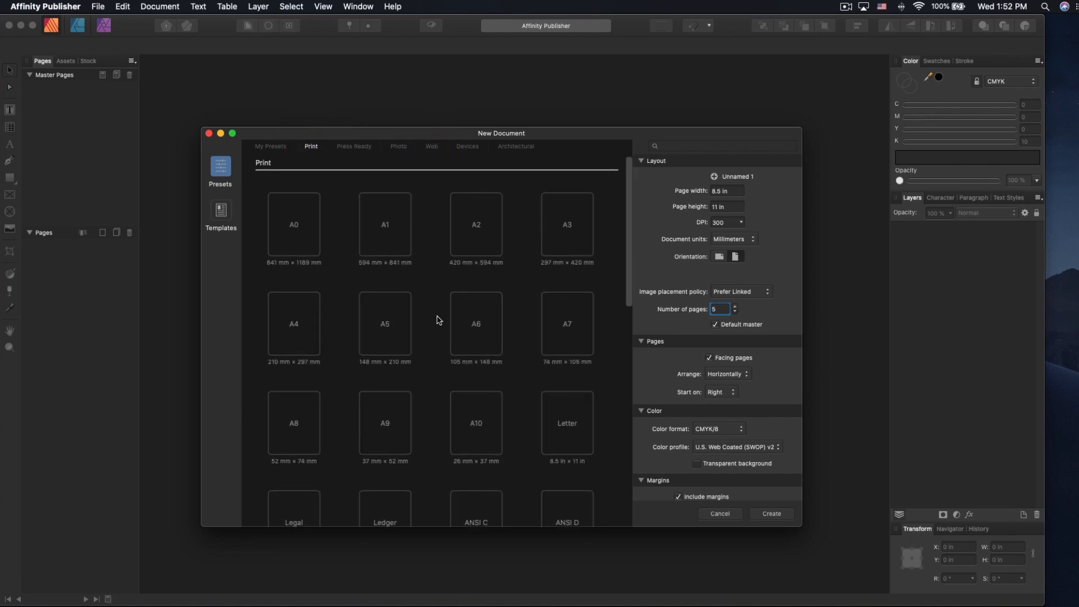
scroll(438, 298, "down", 5)
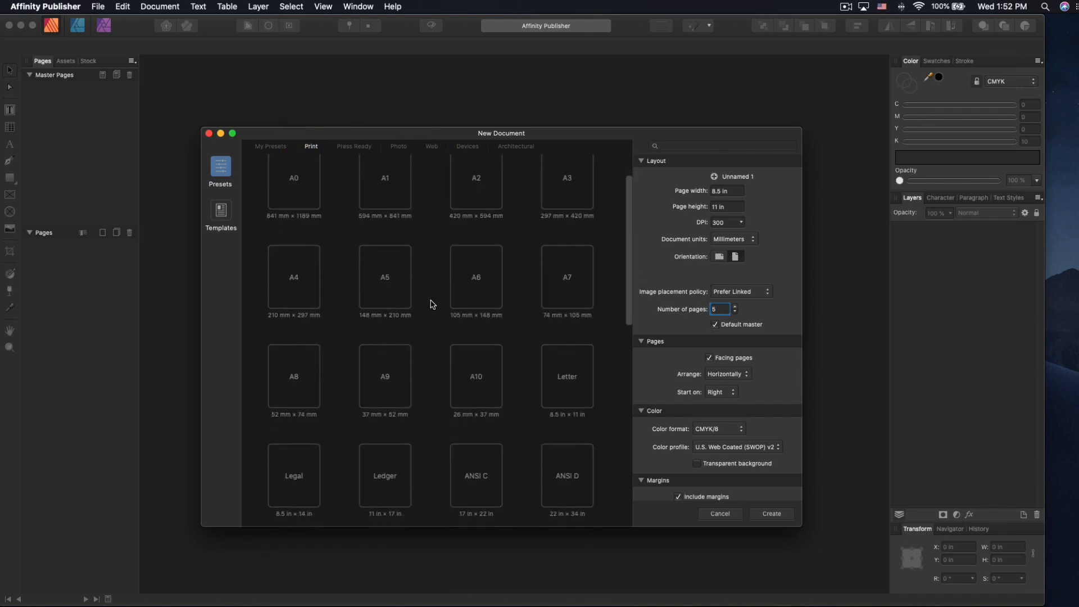
scroll(427, 290, "down", 5)
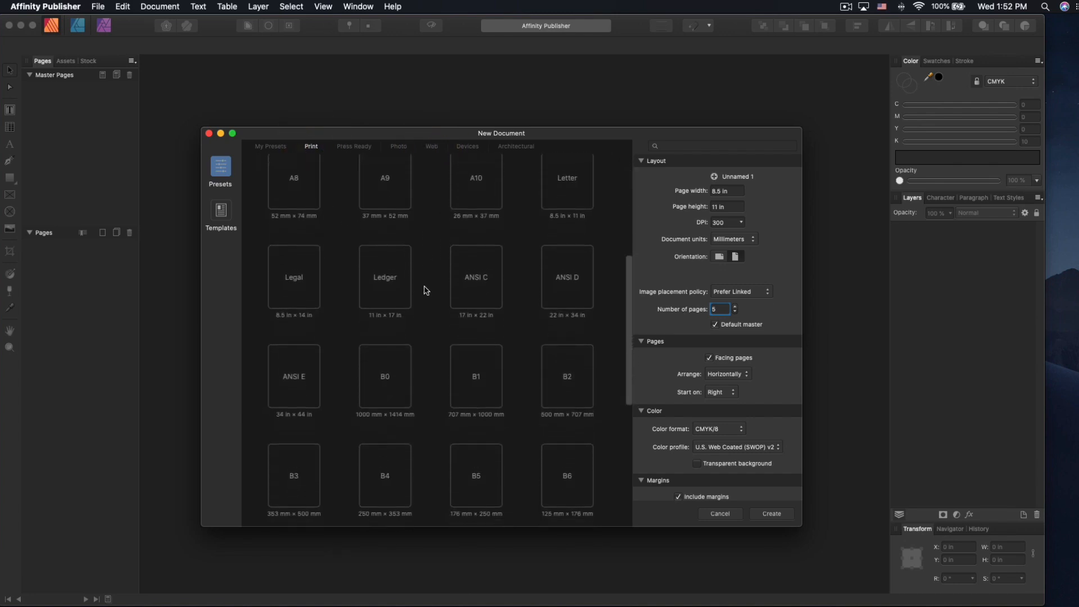
scroll(426, 290, "down", 3)
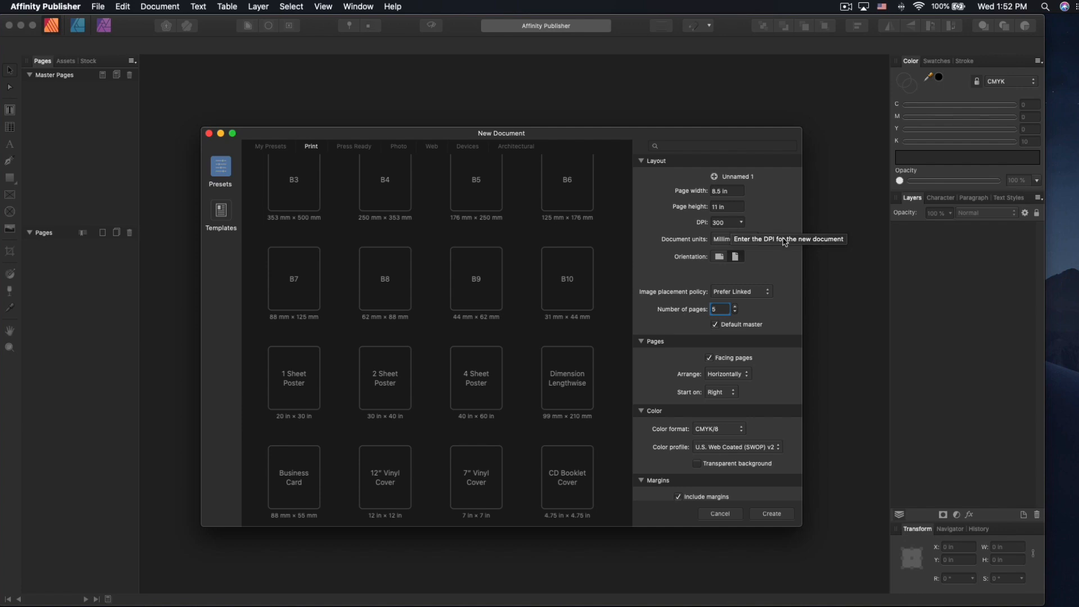
- Set the document units to Inches, leaving image placement at Prefer Linked
left_click(734, 240)
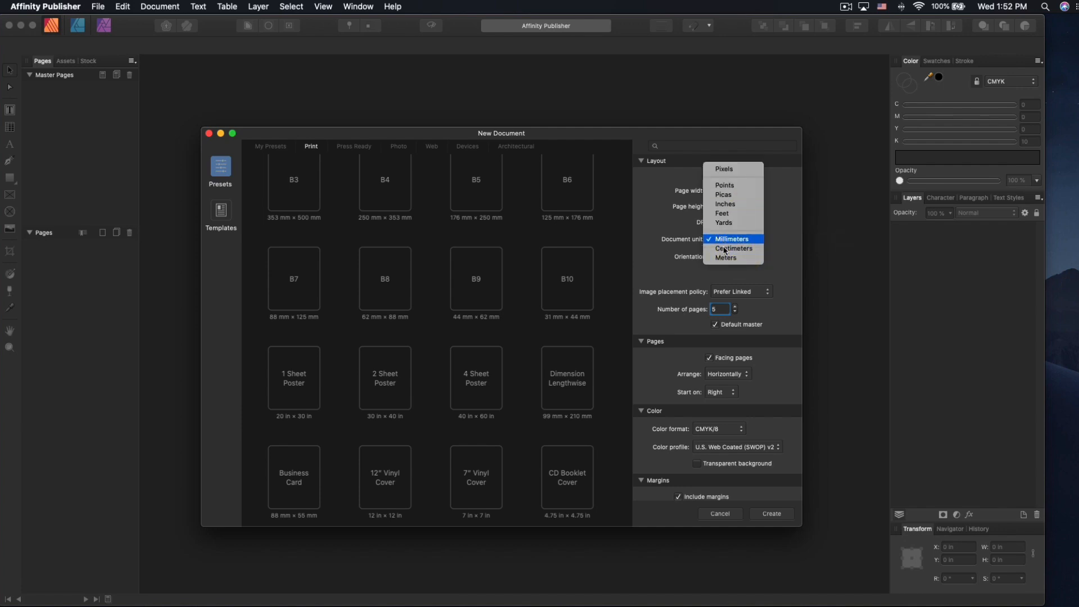
left_click(726, 204)
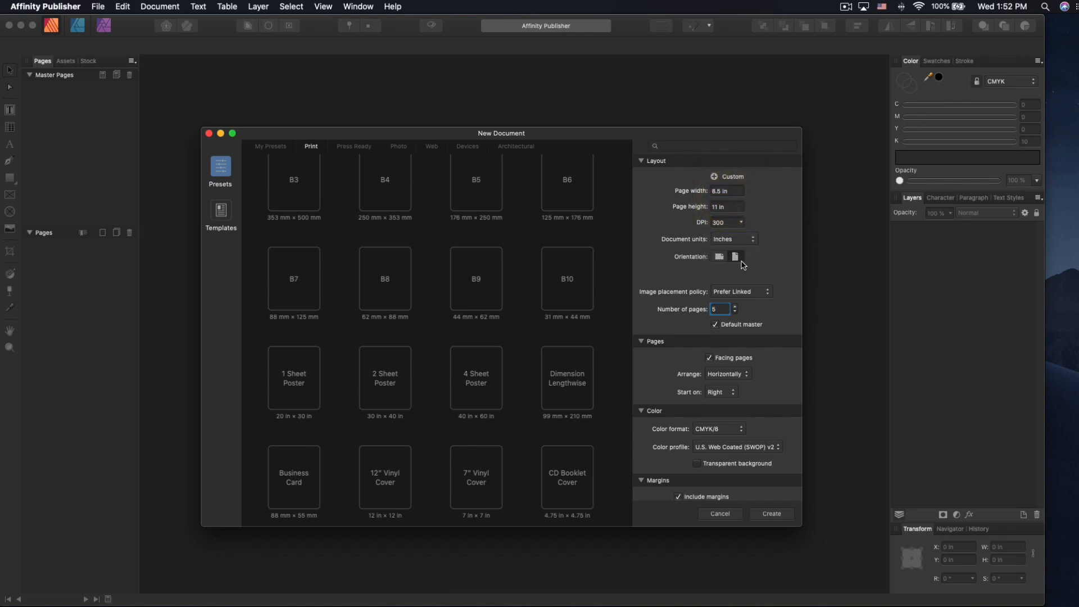
left_click(729, 292)
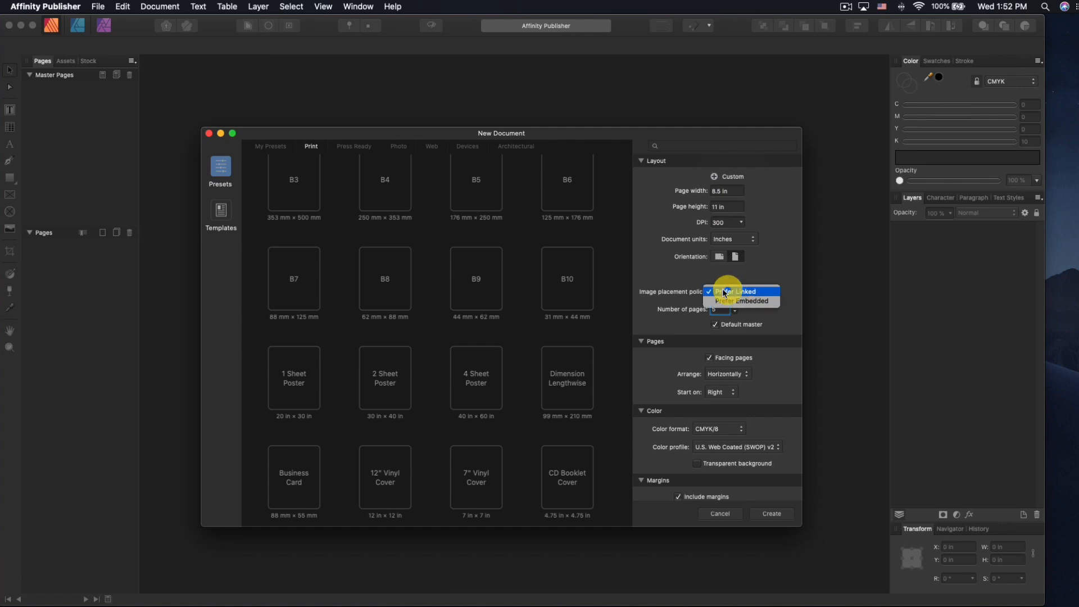
left_click(773, 271)
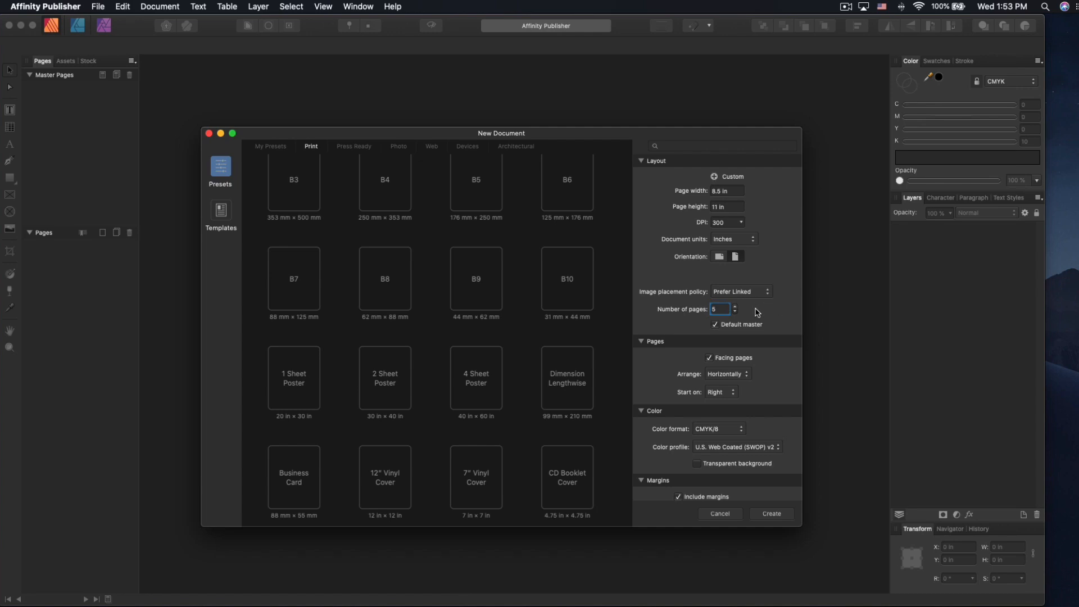
left_click(747, 293)
left_click(749, 301)
left_click(758, 296)
left_click(755, 281)
- Check the Color format list, leaving it at CMYK/8
scroll(768, 322, "down", 1)
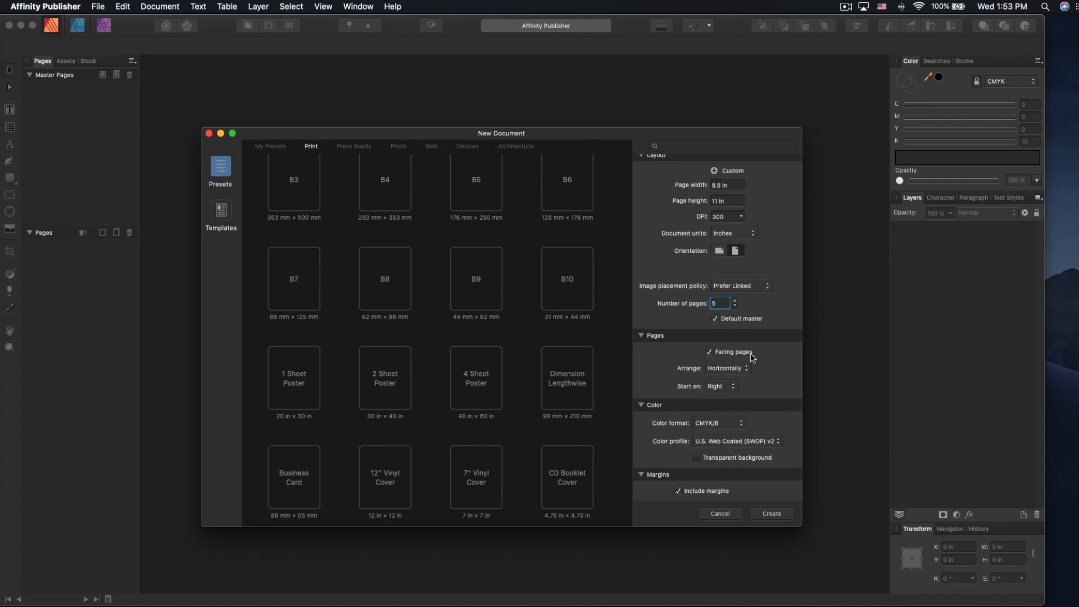
scroll(760, 380, "down", 1)
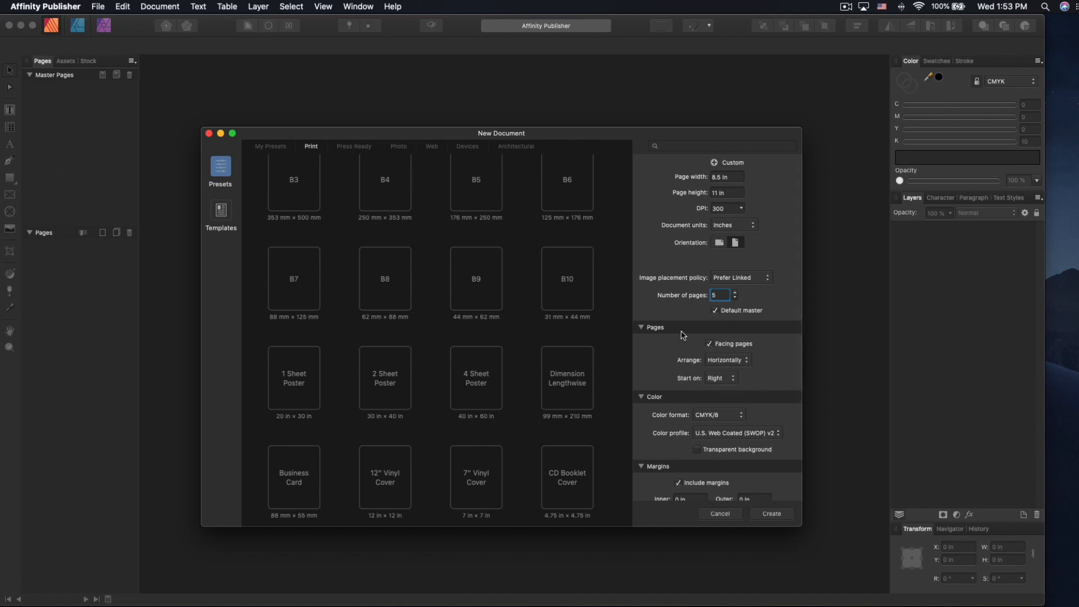
scroll(734, 386, "down", 5)
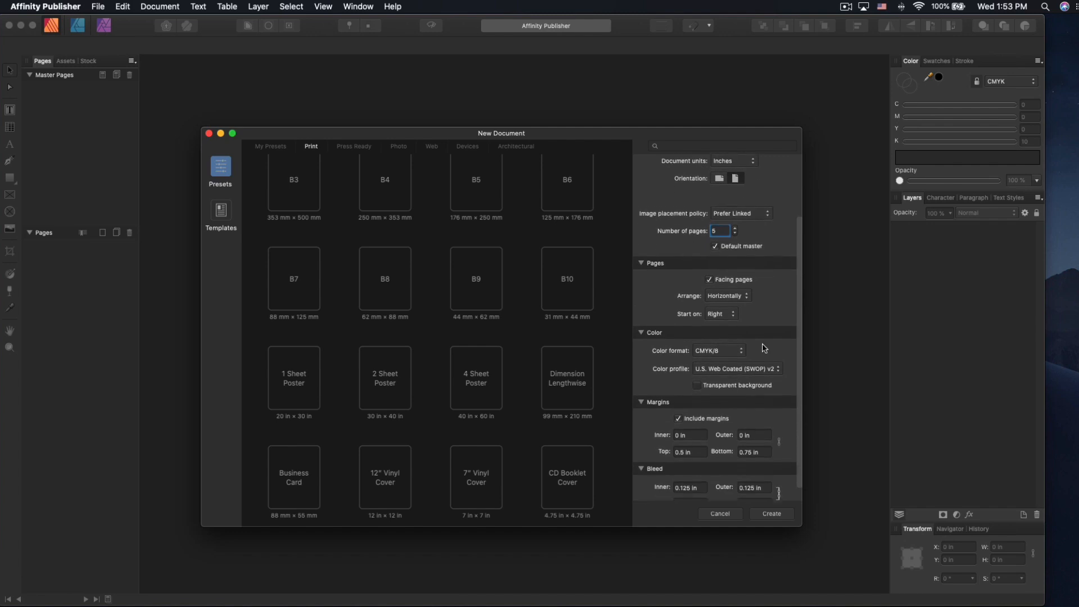
left_click(722, 338)
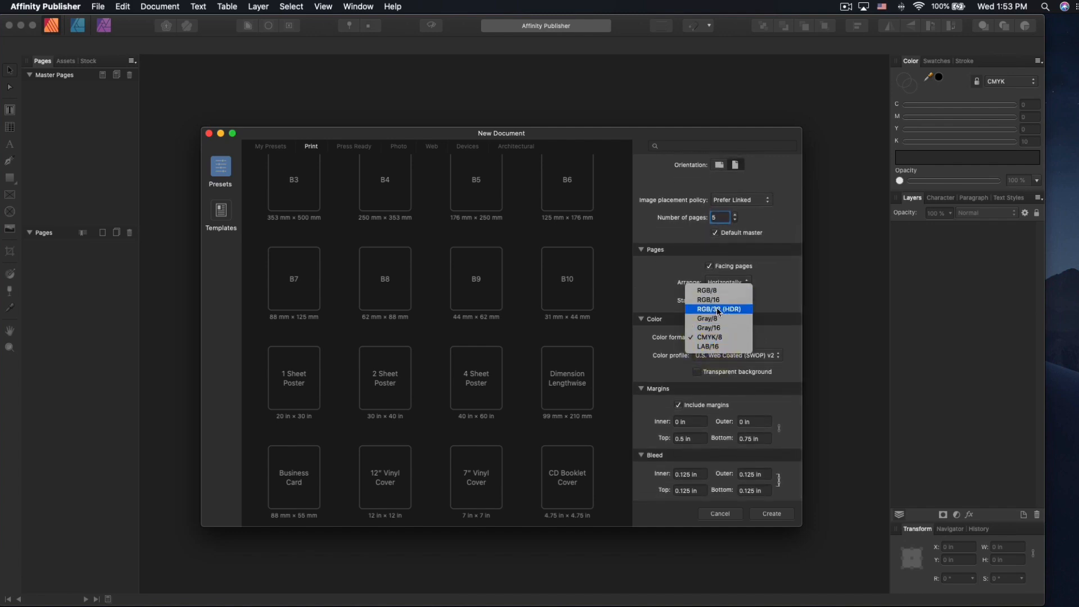
left_click(770, 332)
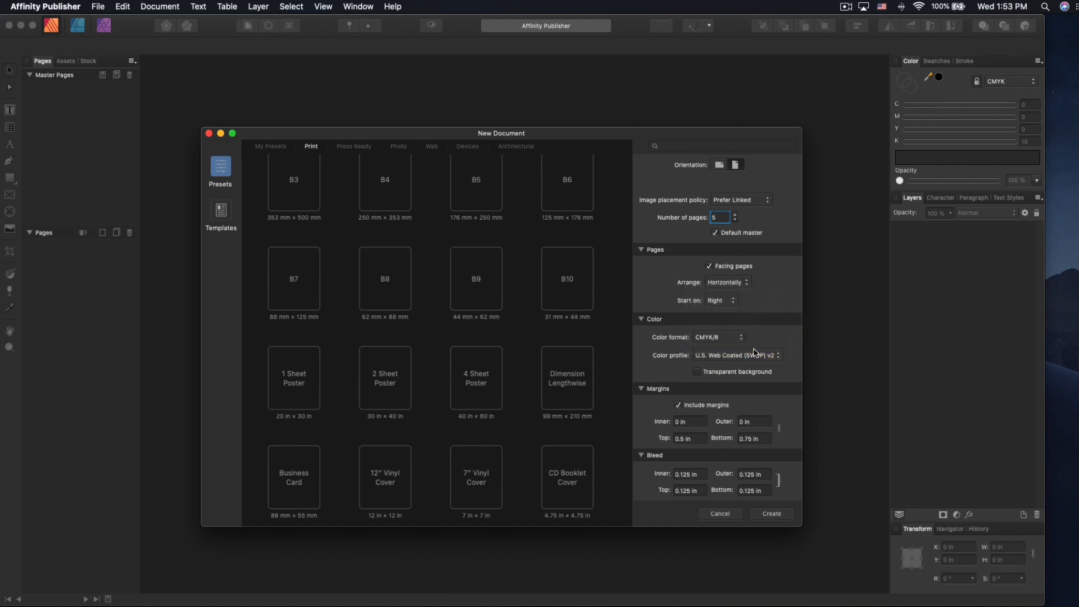
- Enter a 1 in inner margin, link it to all four margins, and create the document
left_click(687, 375)
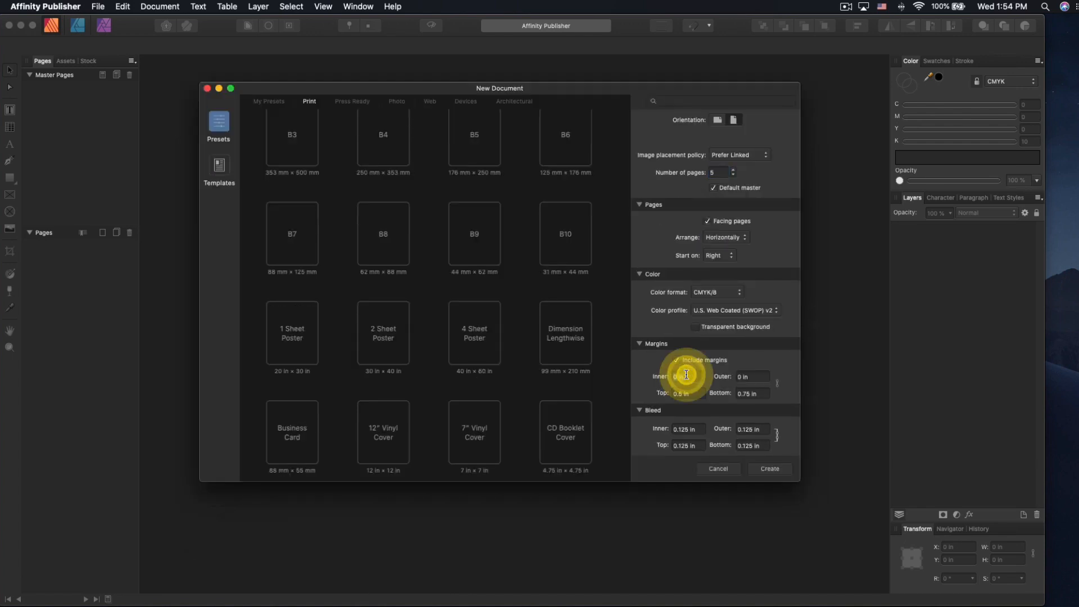
type("1")
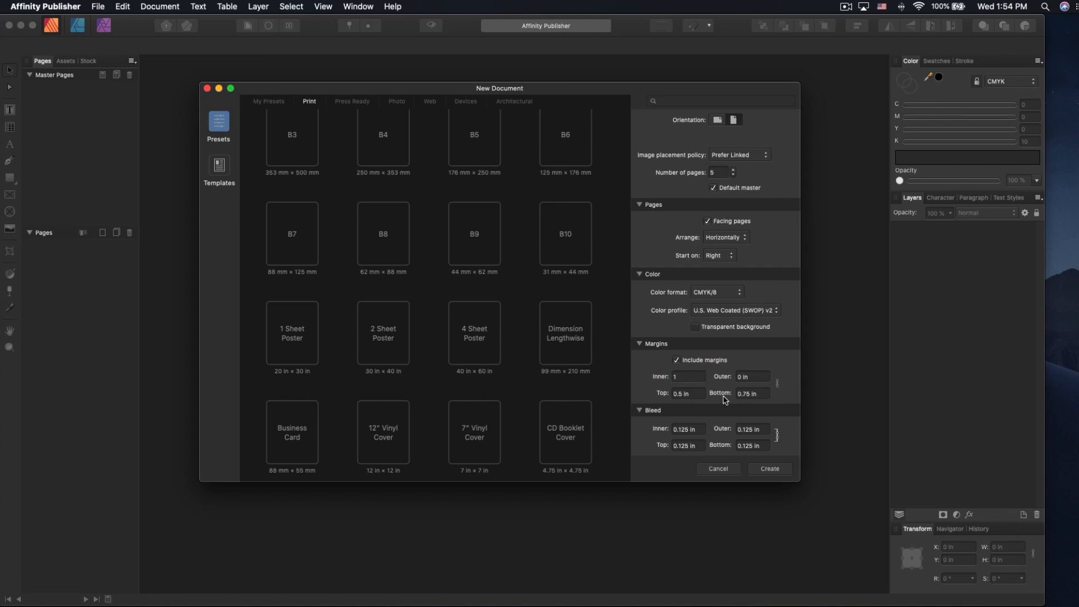
left_click(777, 382)
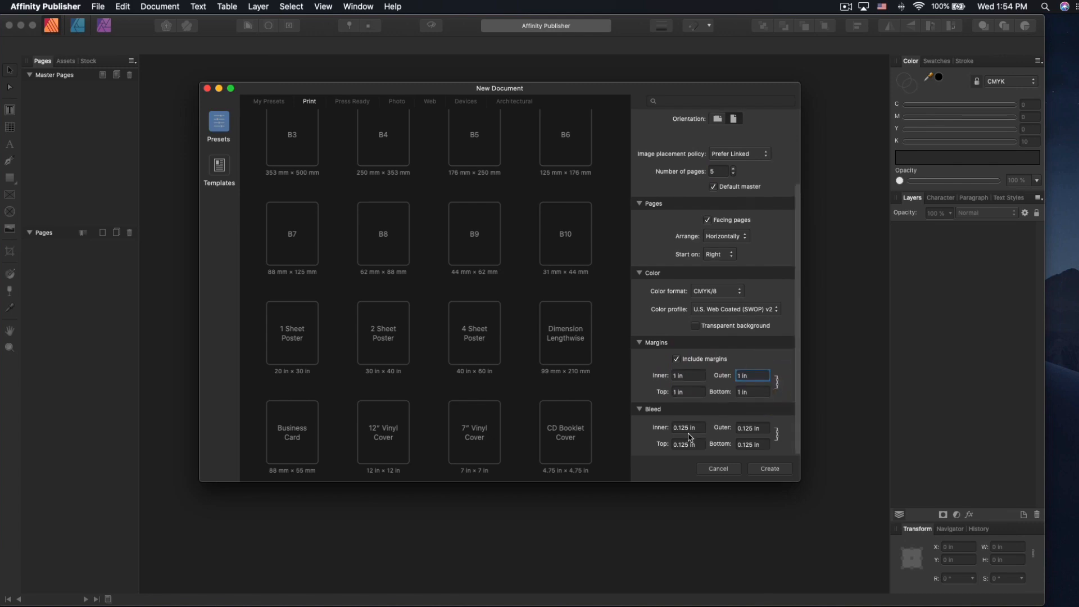
left_click(769, 469)
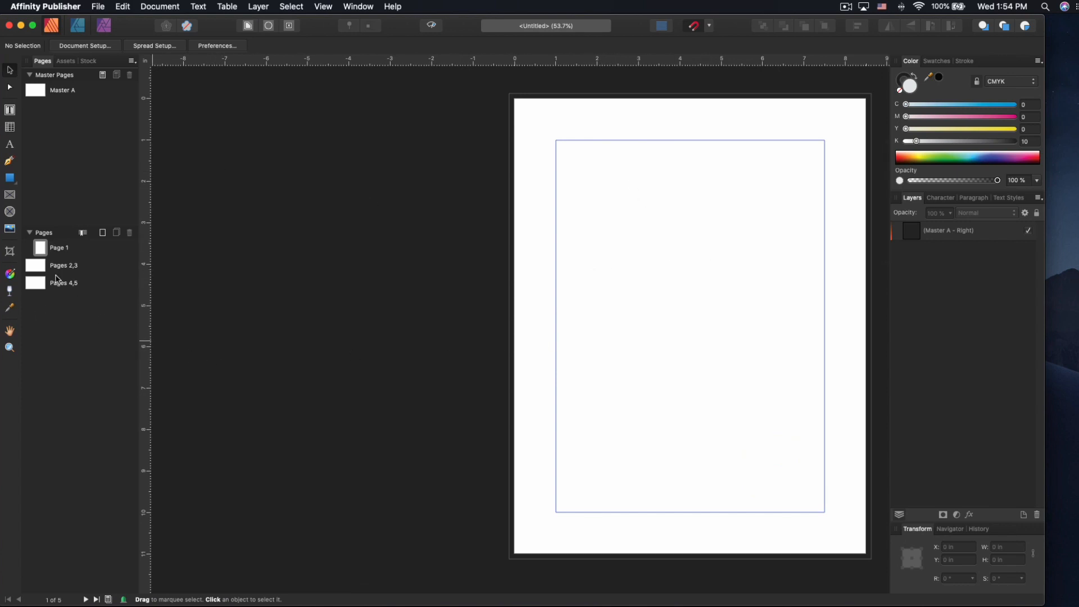
- Look through Page 1 and spreads 2,3 and 4,5, then open Master A
double_click(31, 268)
left_click(42, 248)
double_click(35, 262)
double_click(32, 279)
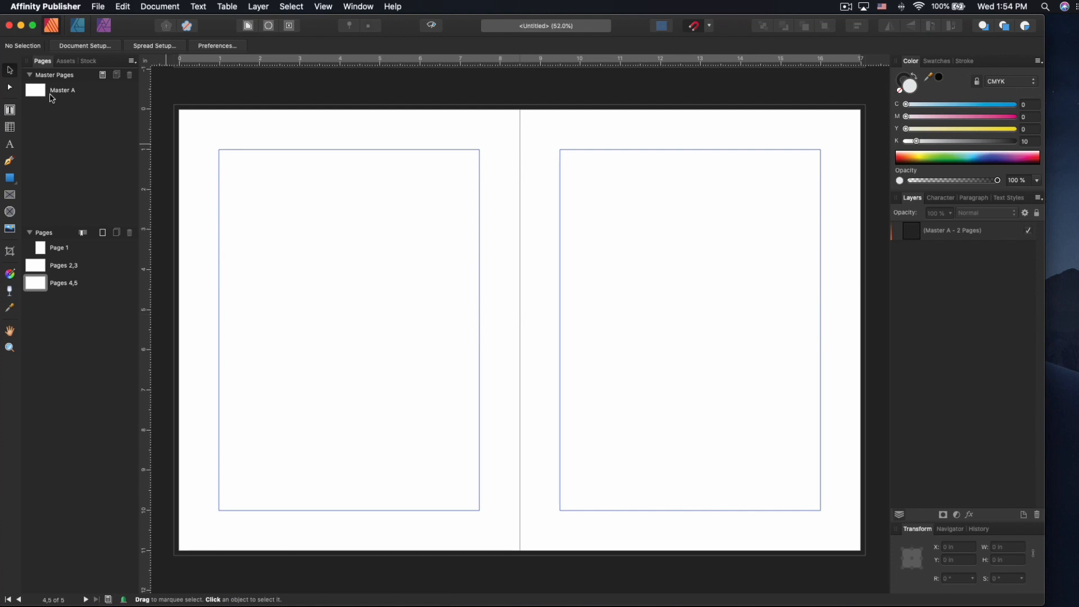
double_click(36, 91)
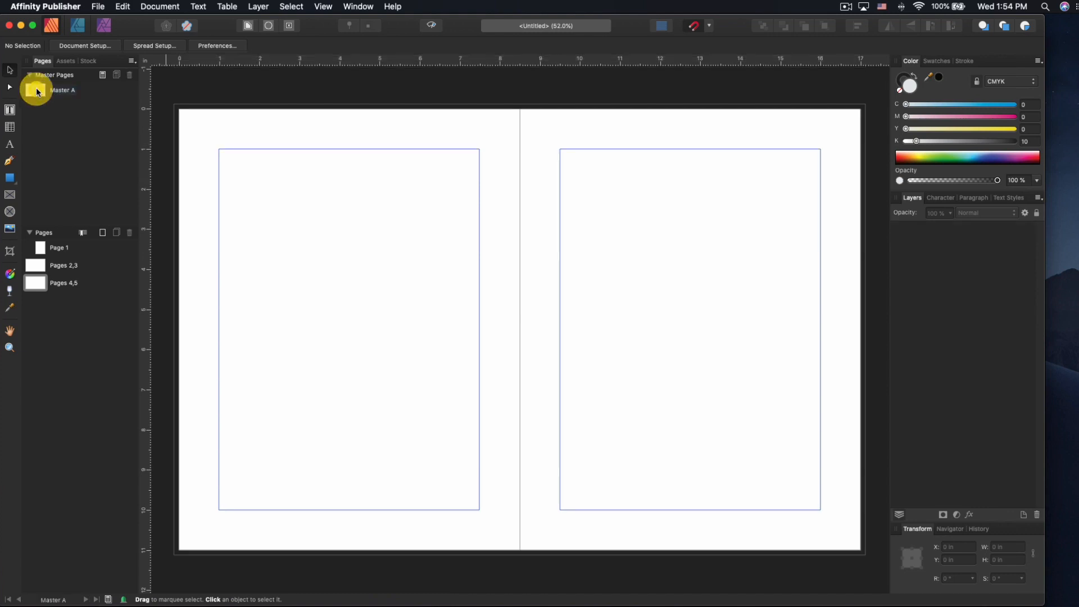
- Create artistic text on the left page reading 'I am' and 'your' on two lines
left_click(9, 145)
left_click_drag(258, 205, 458, 340)
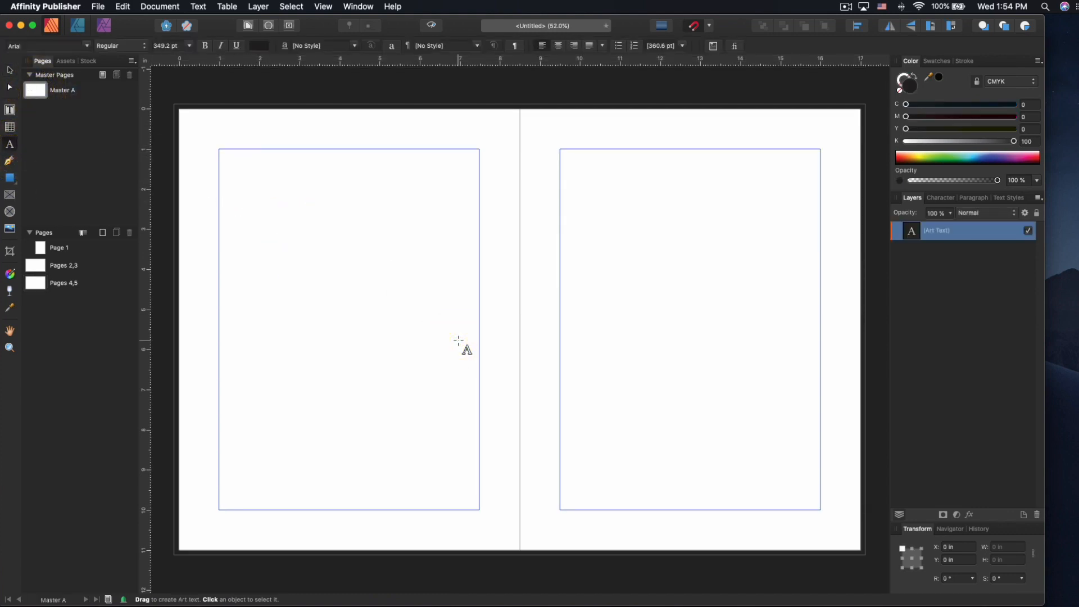
type("I am y")
key("BackSpace")
key("Return")
type("yo")
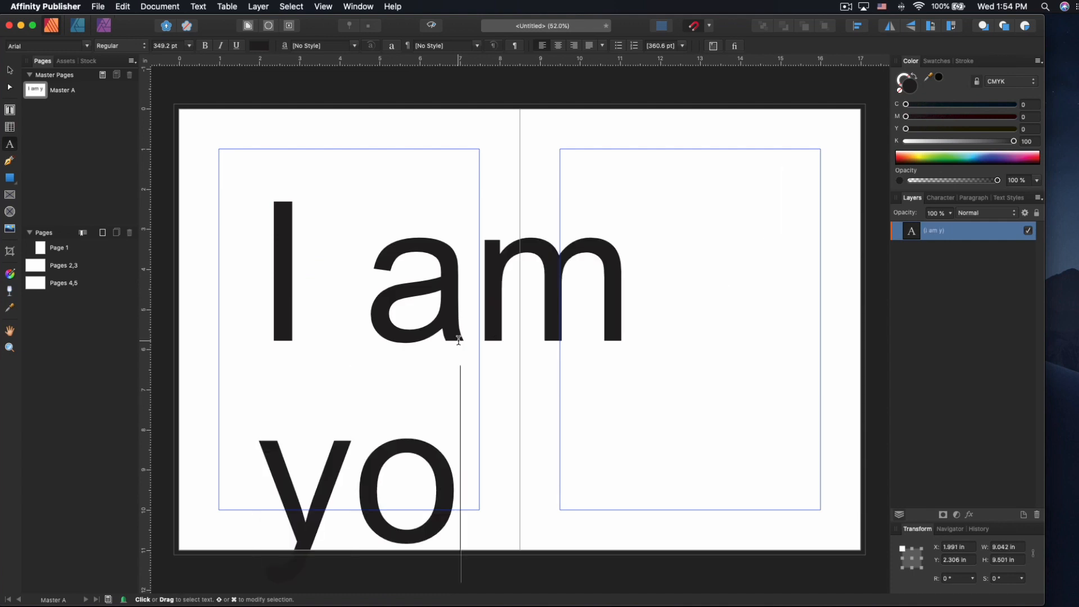
type("ur")
- Shrink the text to 192 pt and add 'master' to the second line
key("super+a")
key("super+shift+comma")
key("super+shift+comma")
key("super+shift+comma")
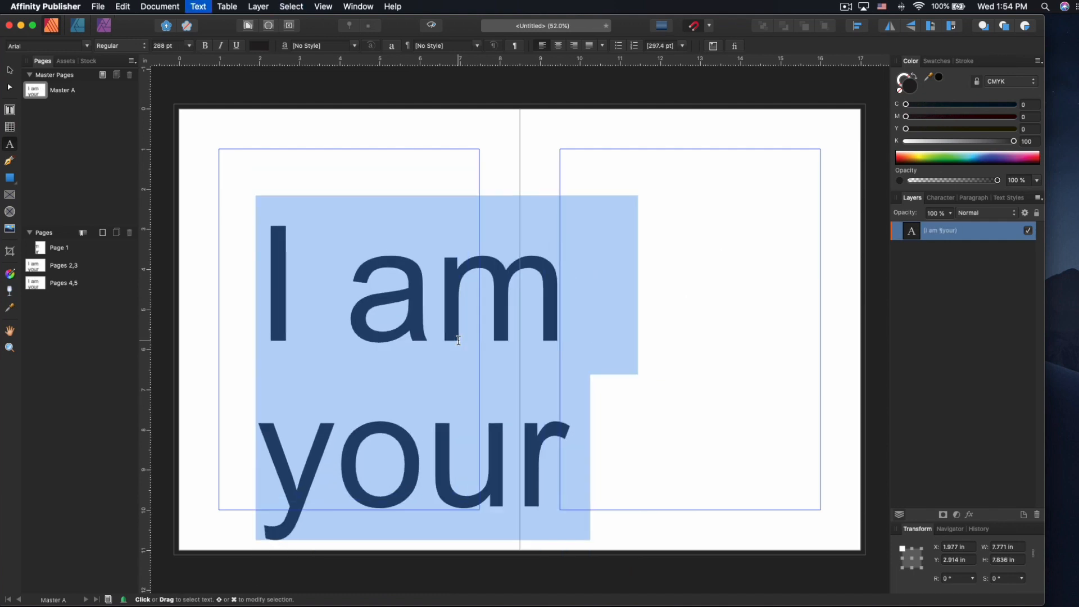
key("super+shift+comma")
key("super+shift+comma")
key("super+shift+comma")
key("super+shift+comma")
key("Right")
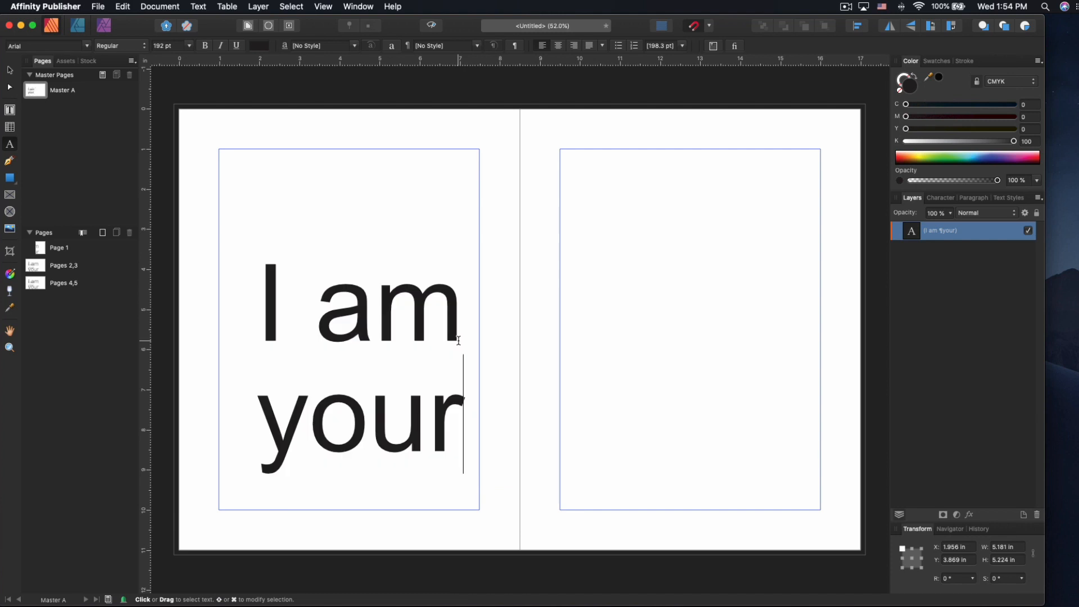
type("master")
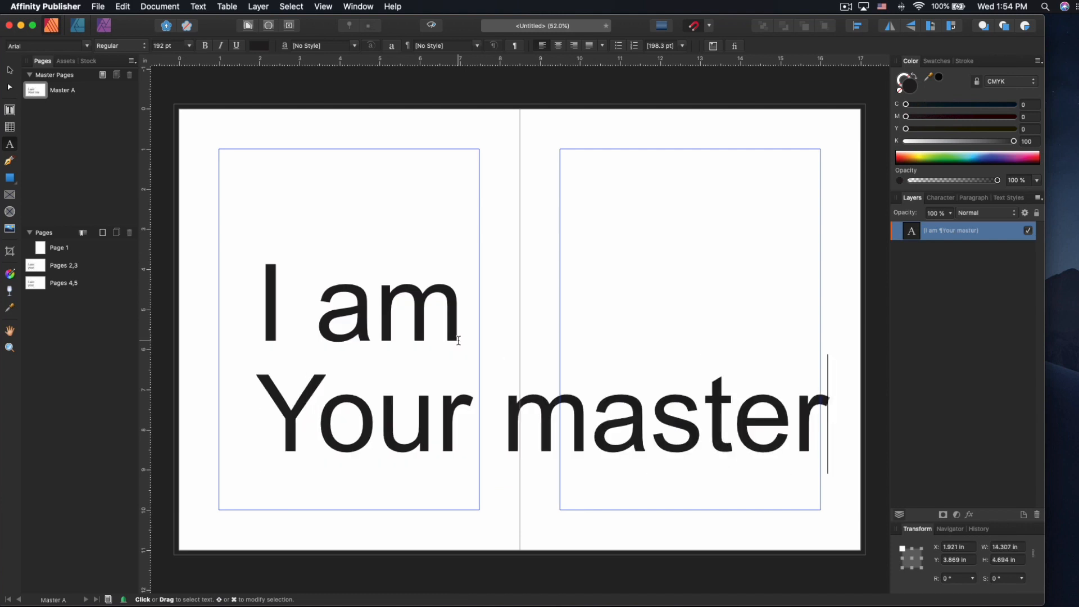
key("Escape")
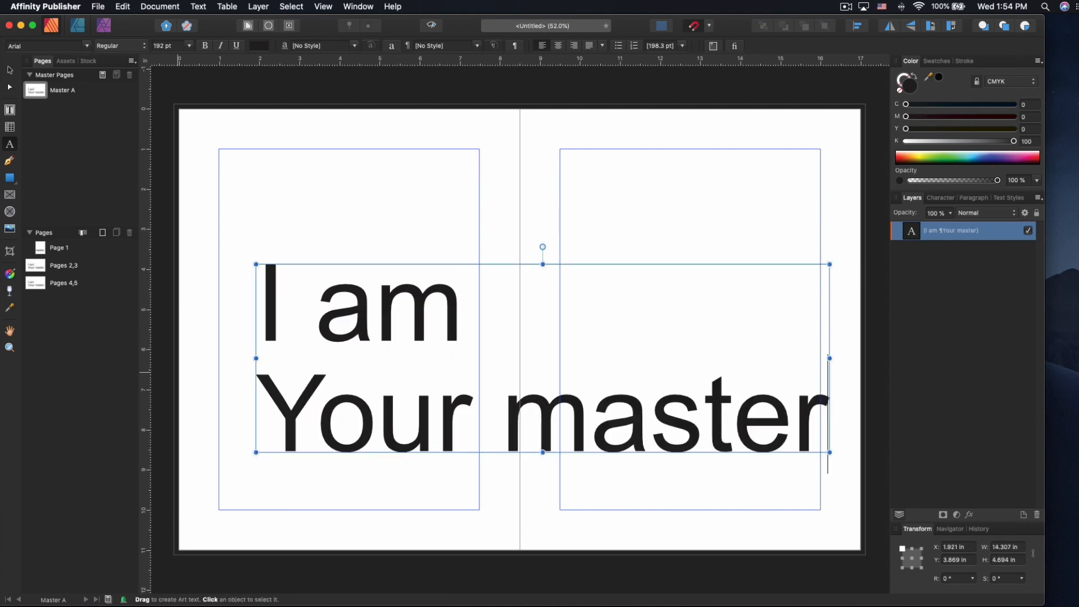
- Move the text up toward the top of the spread
left_click(10, 72)
left_click_drag(558, 450, 529, 366)
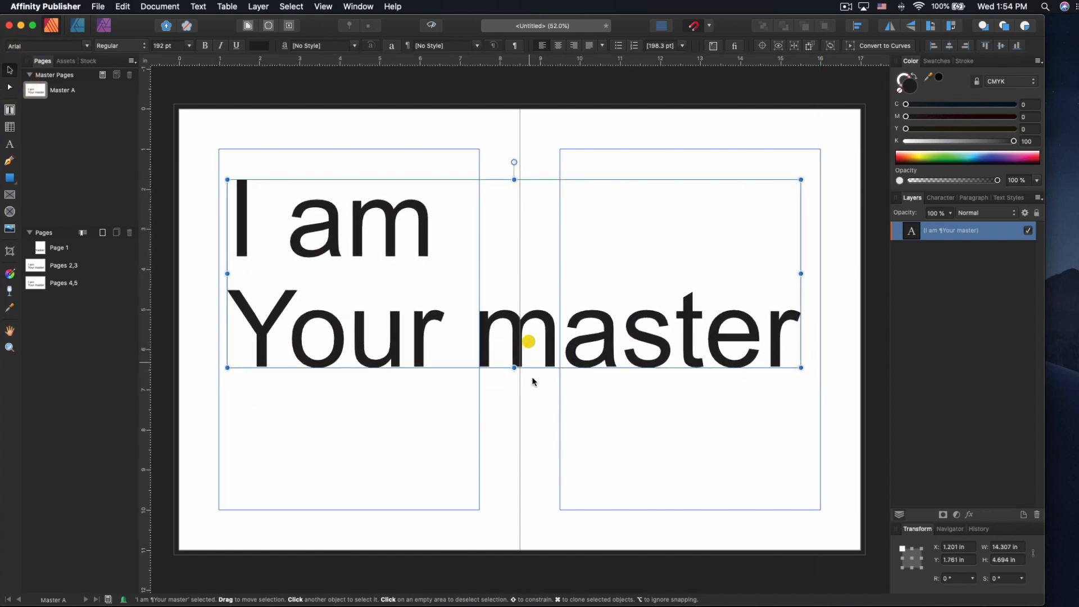
left_click(369, 96)
mouse_move(39, 95)
left_mouse_down()
mouse_move(39, 269)
mouse_move(51, 90)
left_mouse_up()
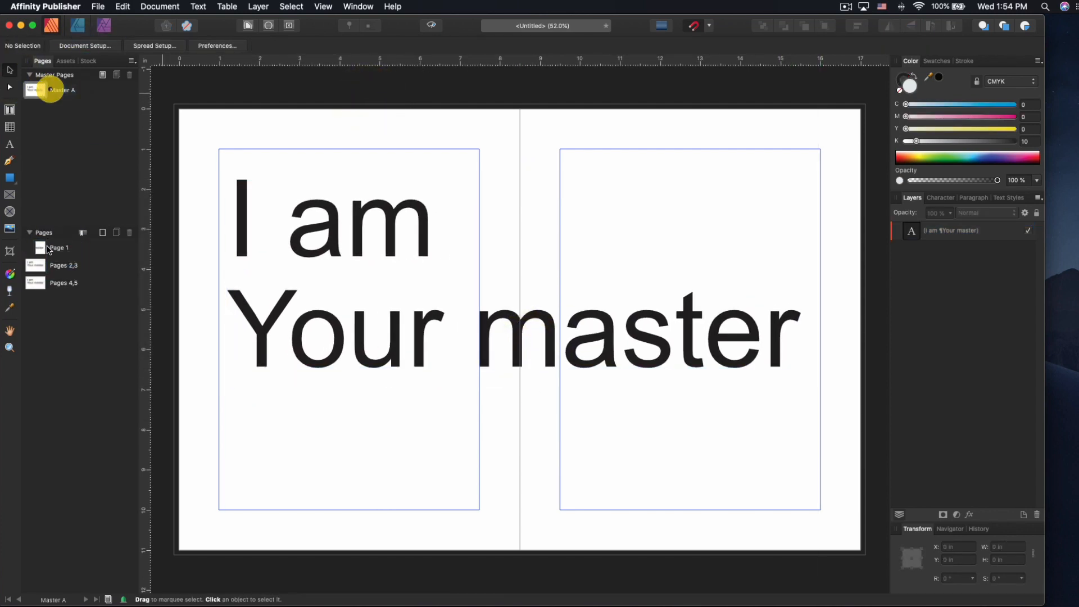
- Review the page spreads and duplicate Master A as Master B
left_click(47, 249)
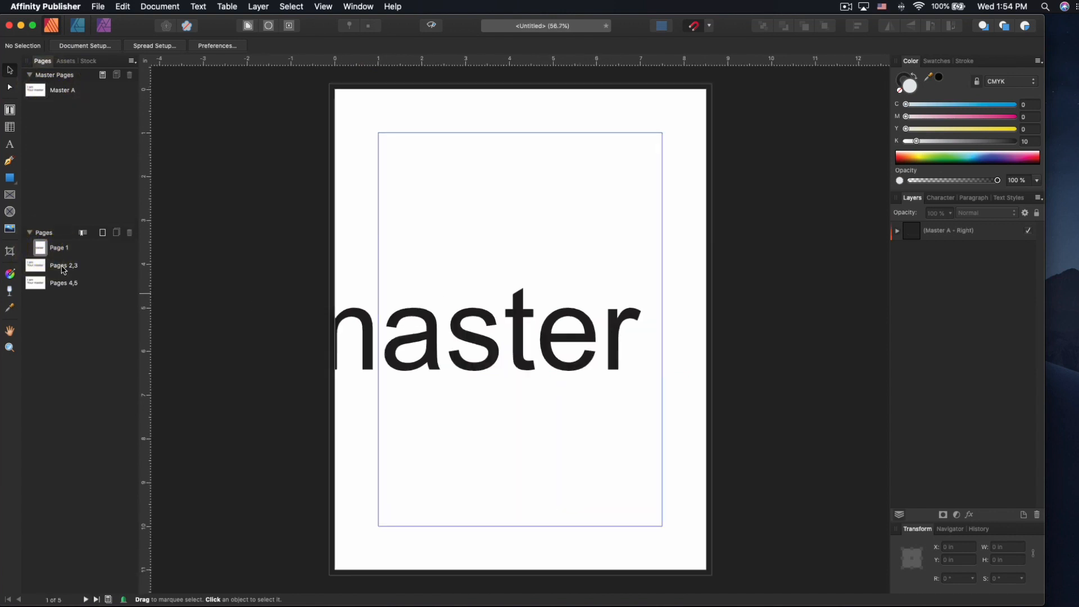
left_click(37, 266)
left_click(37, 281)
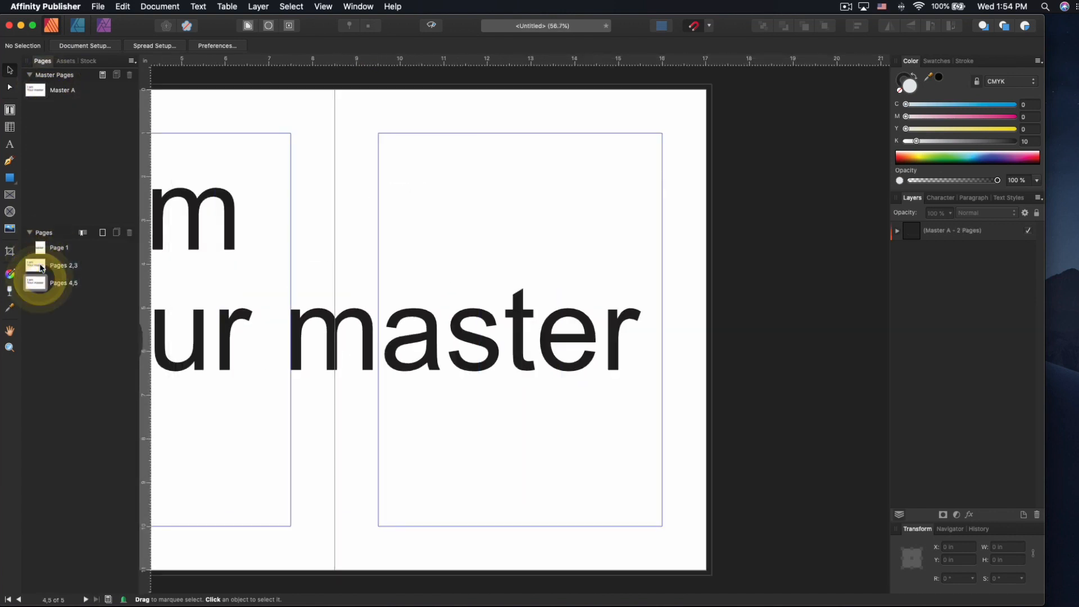
double_click(50, 90)
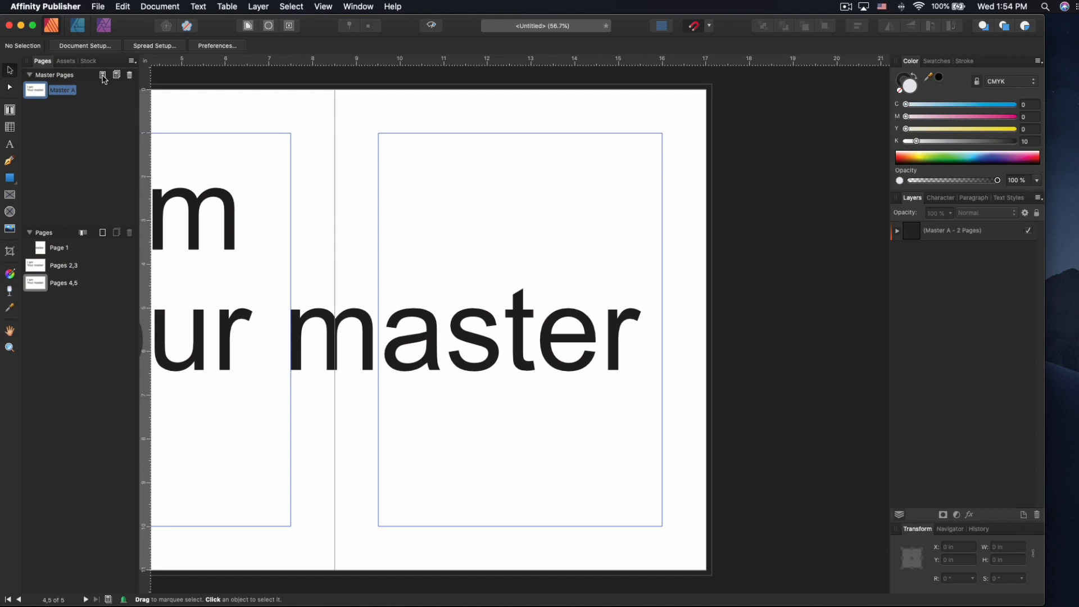
right_click(41, 95)
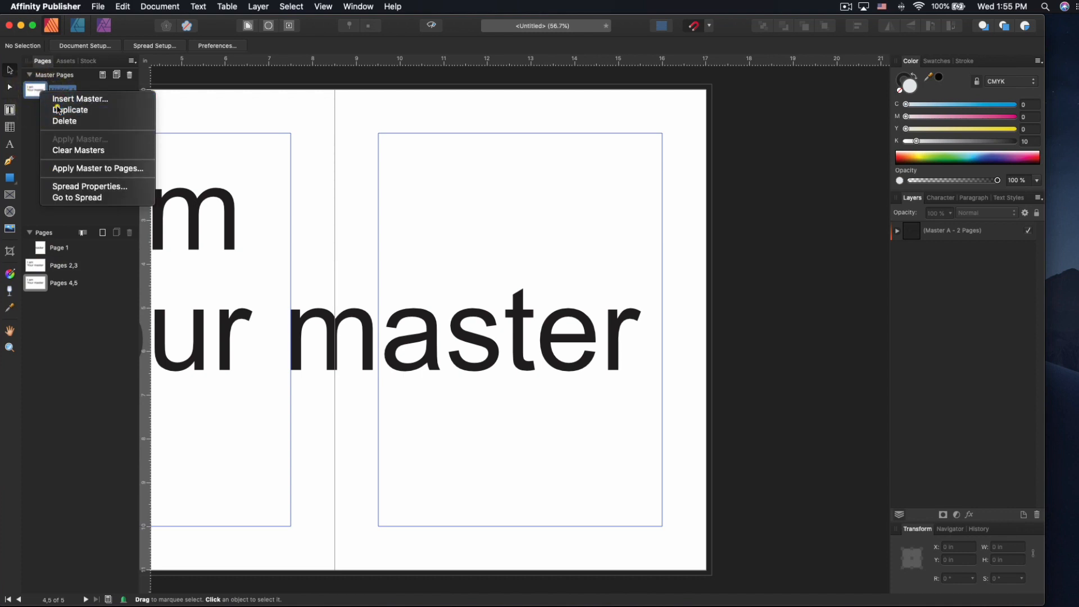
left_click(54, 108)
- In Master B, replace the 'Your master' line with 'Your servant'
double_click(35, 108)
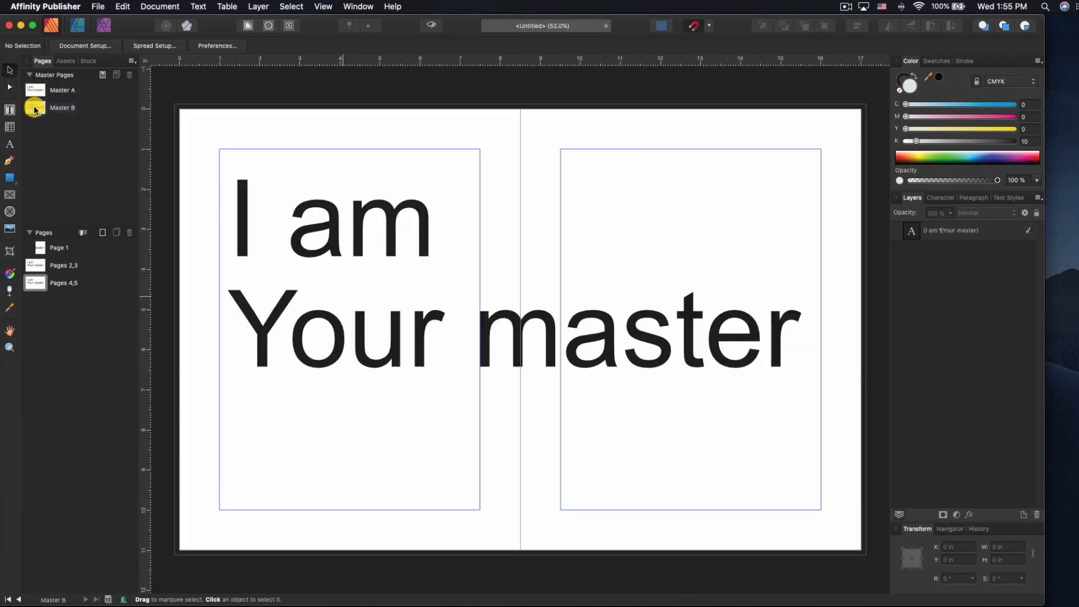
double_click(363, 317)
triple_click(364, 317)
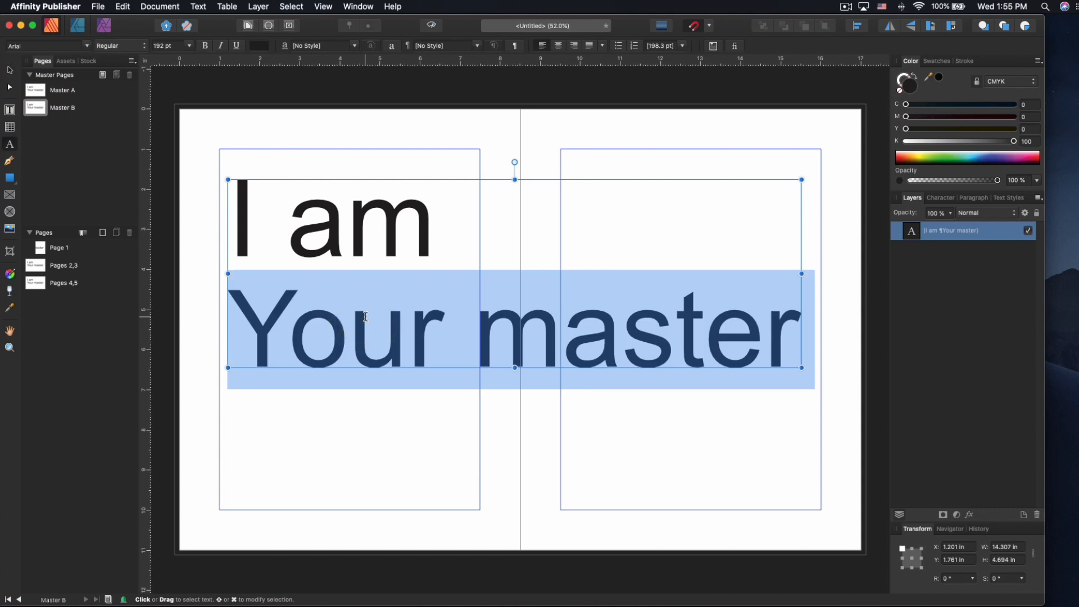
type("Your servant")
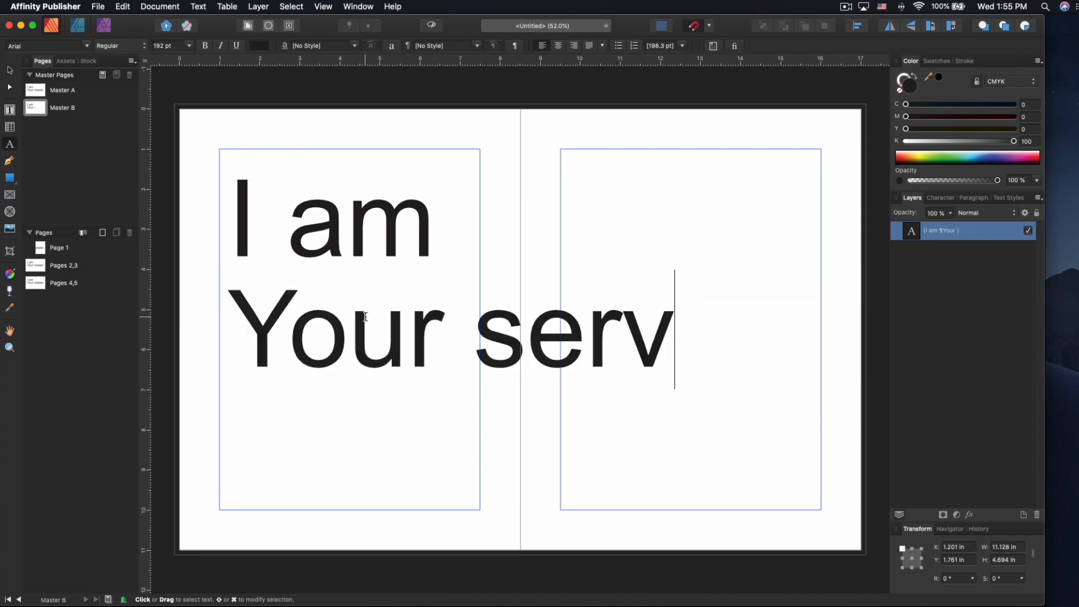
key("Escape")
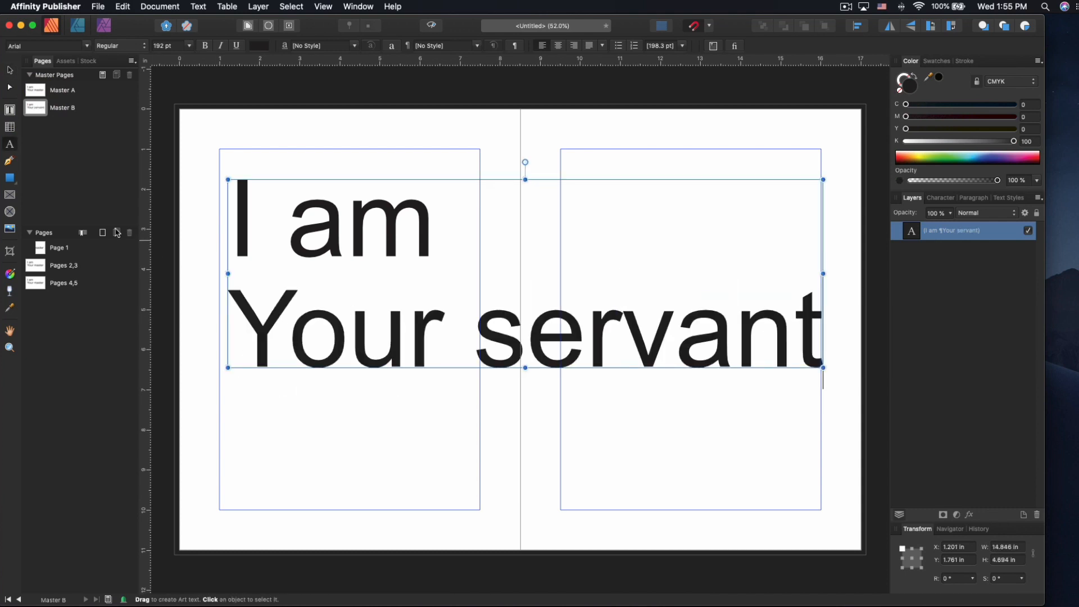
left_click(10, 70)
left_click(385, 138)
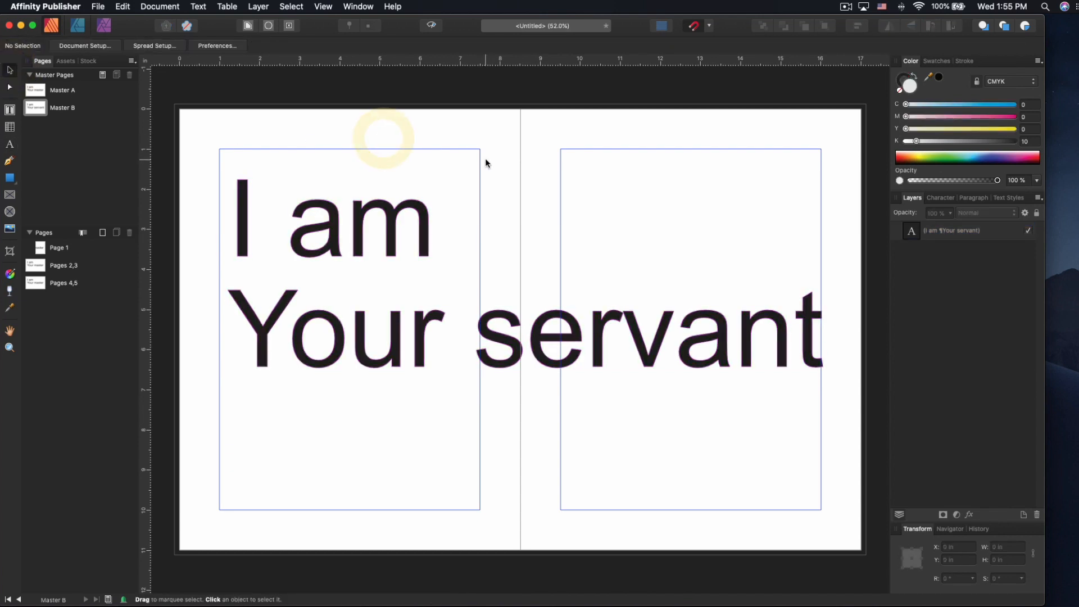
- Open Apply Master to Pages for Master B and set To: Current Spread
left_click_drag(35, 107, 41, 288)
right_click(40, 283)
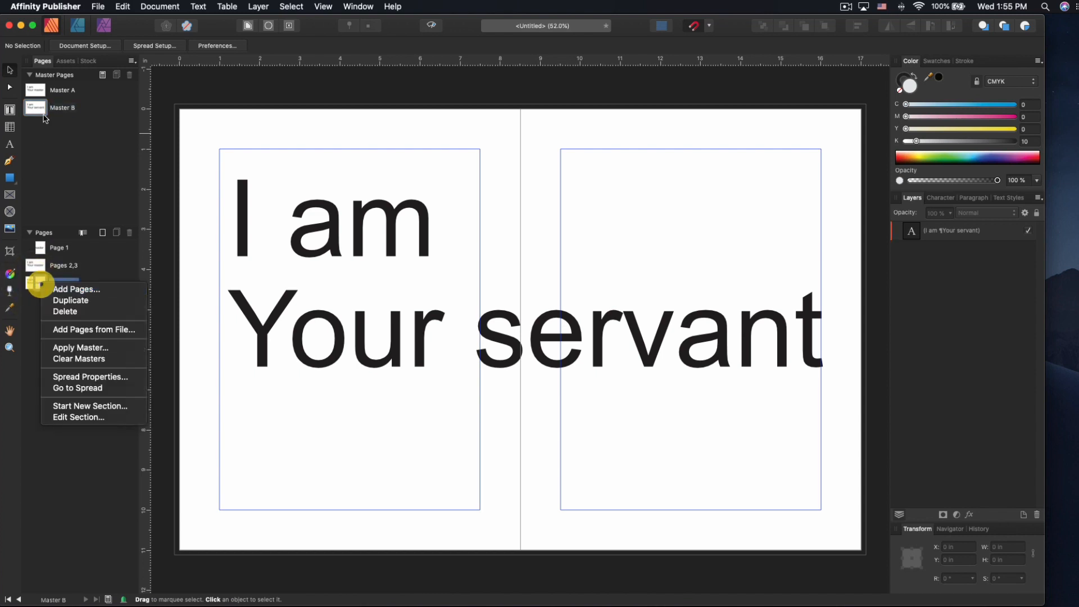
right_click(37, 101)
right_click(40, 108)
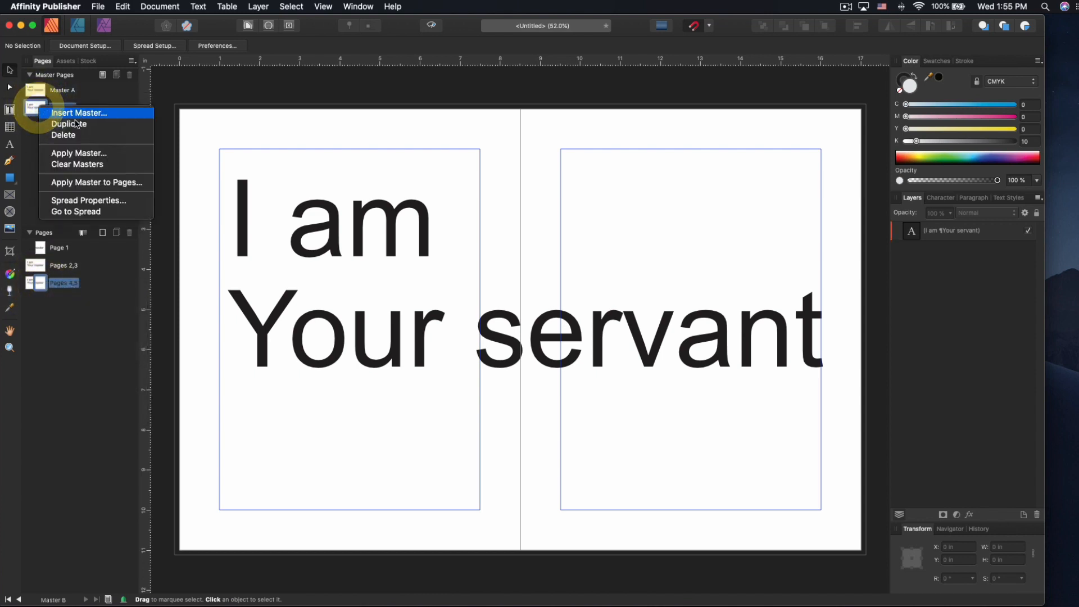
left_click(78, 185)
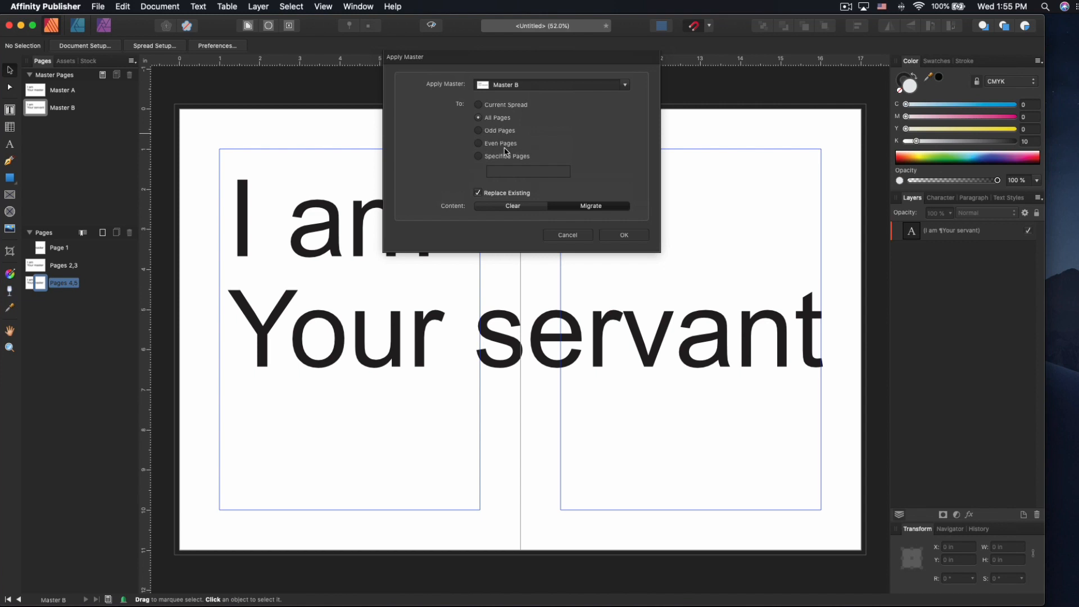
left_click(502, 106)
- Confirm the Apply Master dialog and look through the masters and page spreads
left_click(627, 237)
double_click(36, 91)
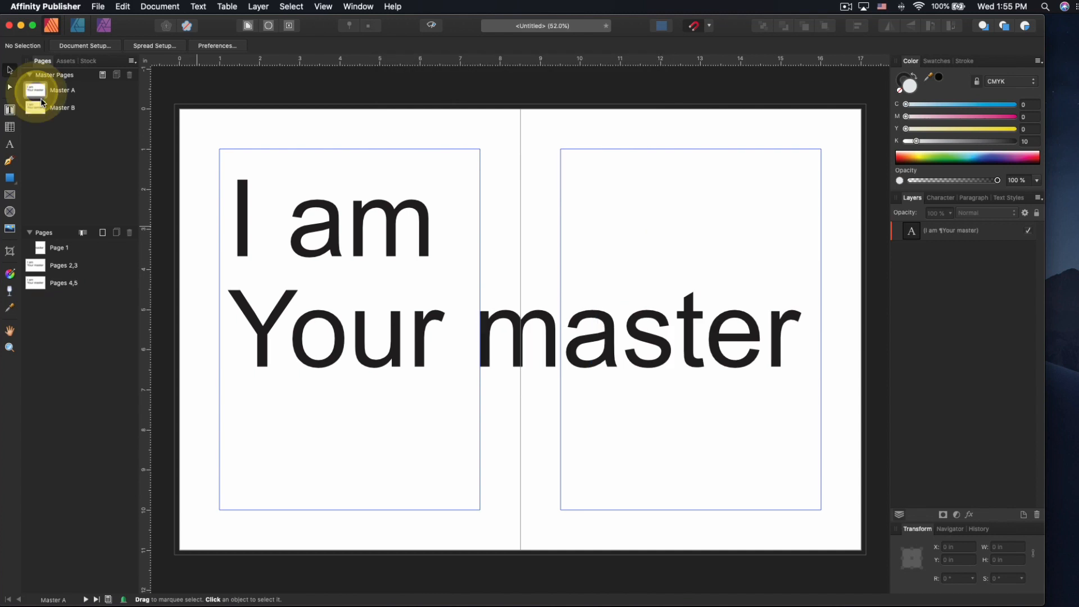
double_click(43, 107)
double_click(41, 248)
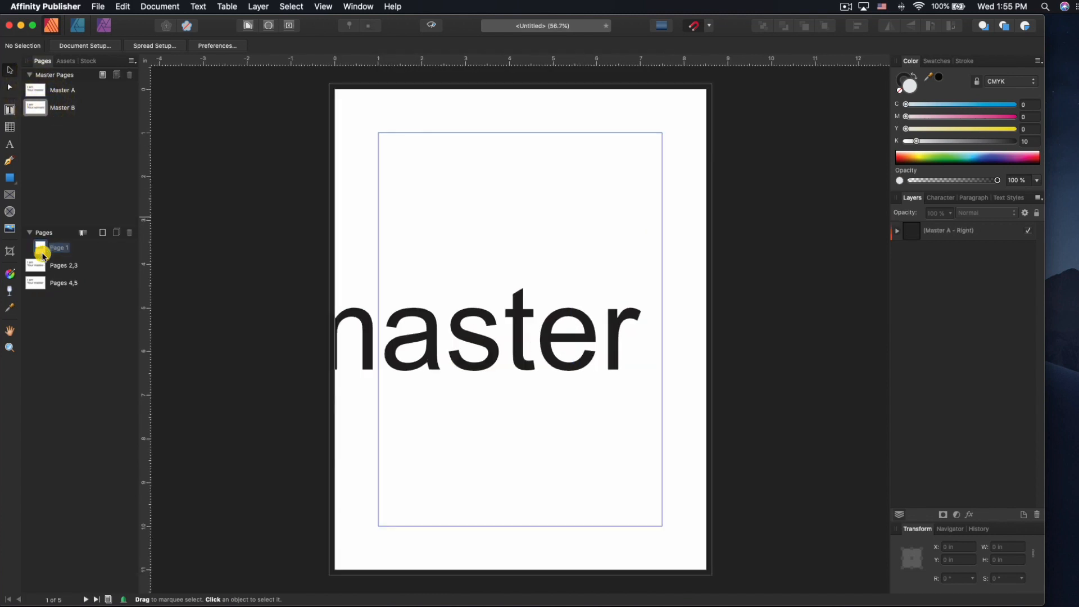
double_click(44, 274)
left_click(38, 283)
- Drag Master B onto spread 4,5, then Master A onto its left page
left_click_drag(36, 108, 34, 285)
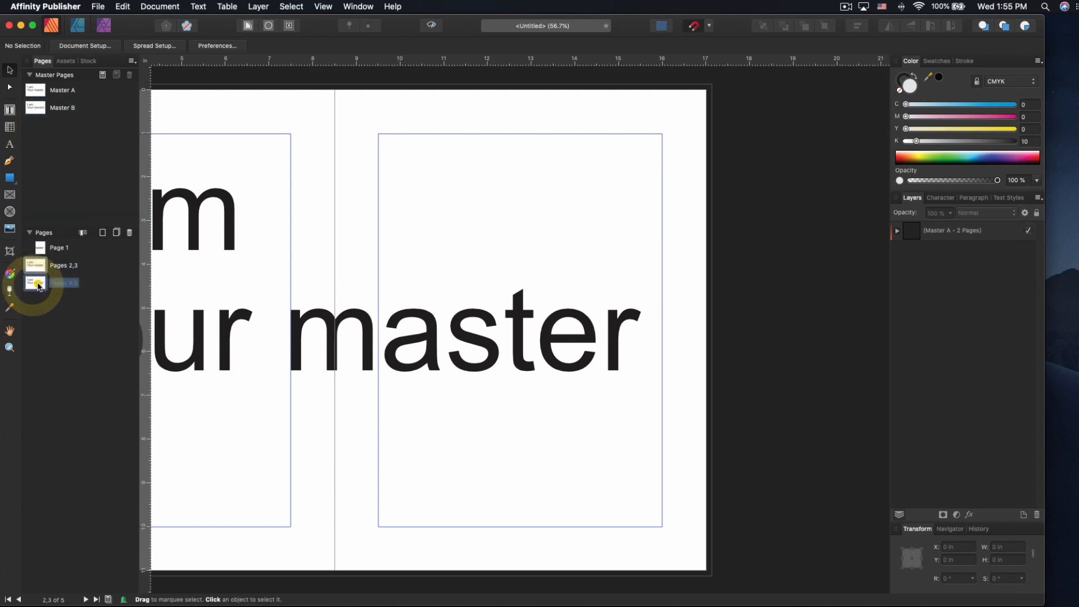
double_click(37, 283)
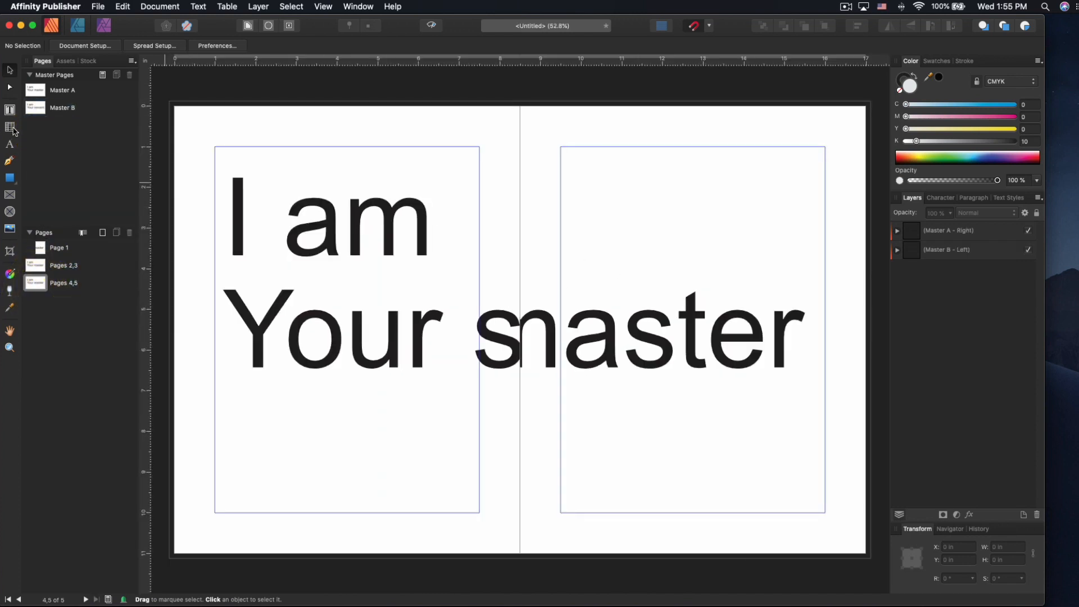
left_click_drag(35, 110, 43, 287)
left_click_drag(36, 90, 31, 281)
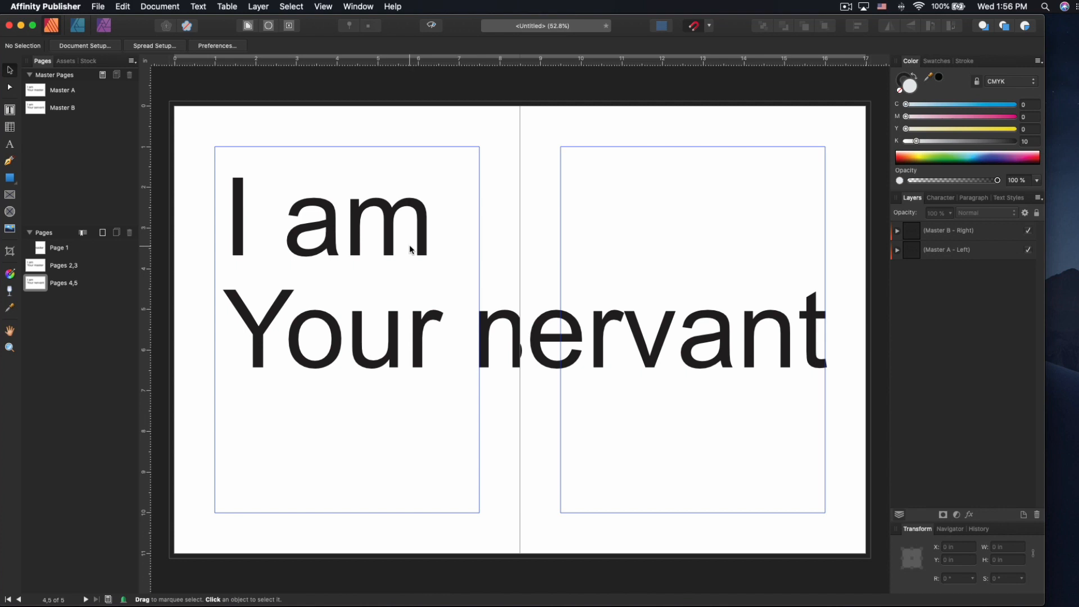
- Browse the Character and Paragraph panels, then float the Text Styles panel above the spread
left_click(950, 198)
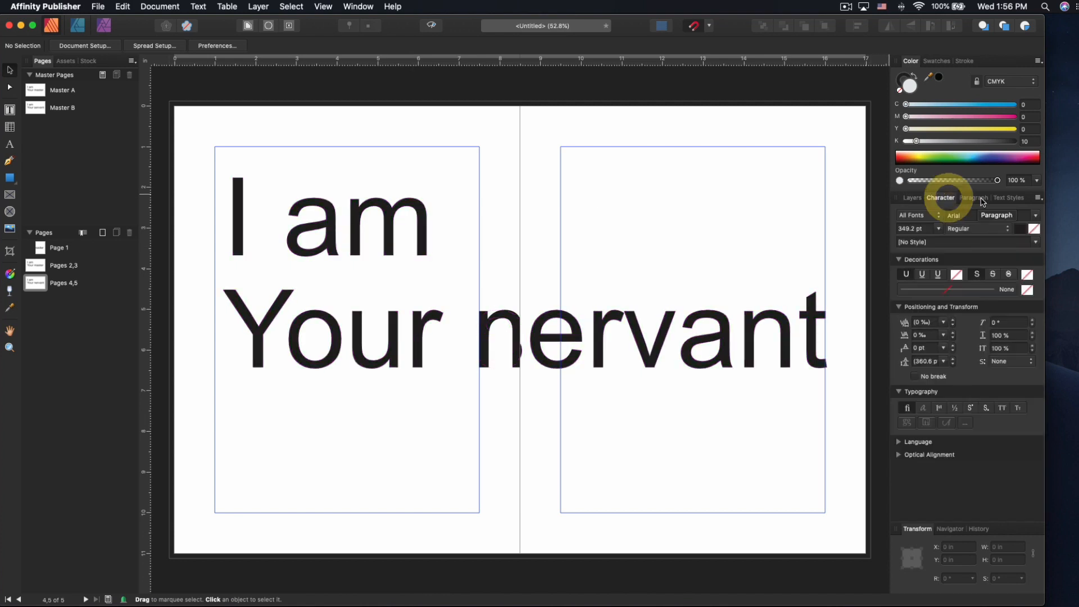
left_click(975, 198)
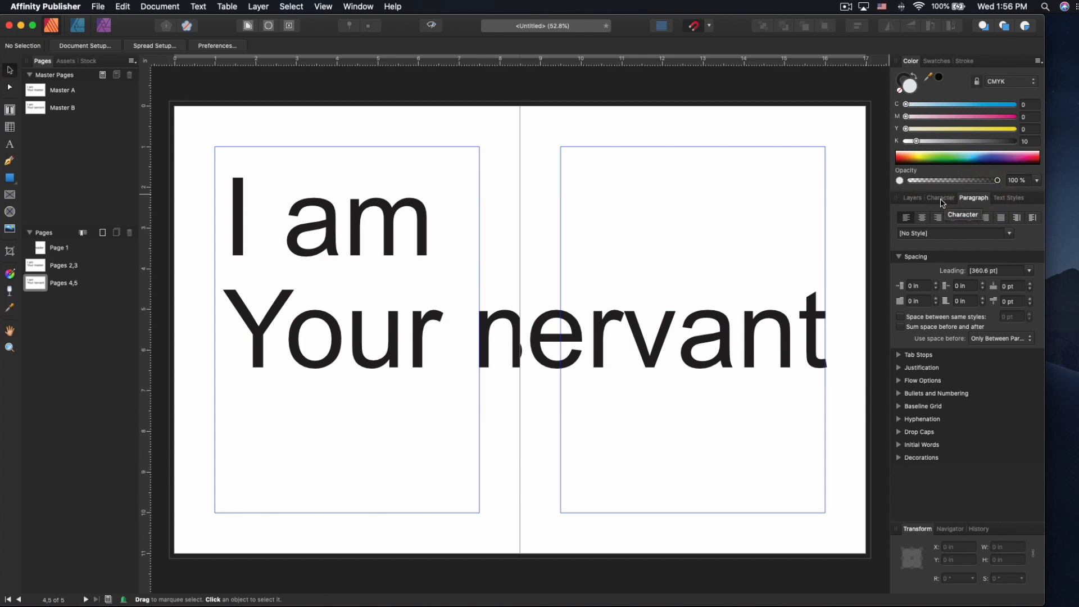
left_click(945, 198)
left_click(972, 196)
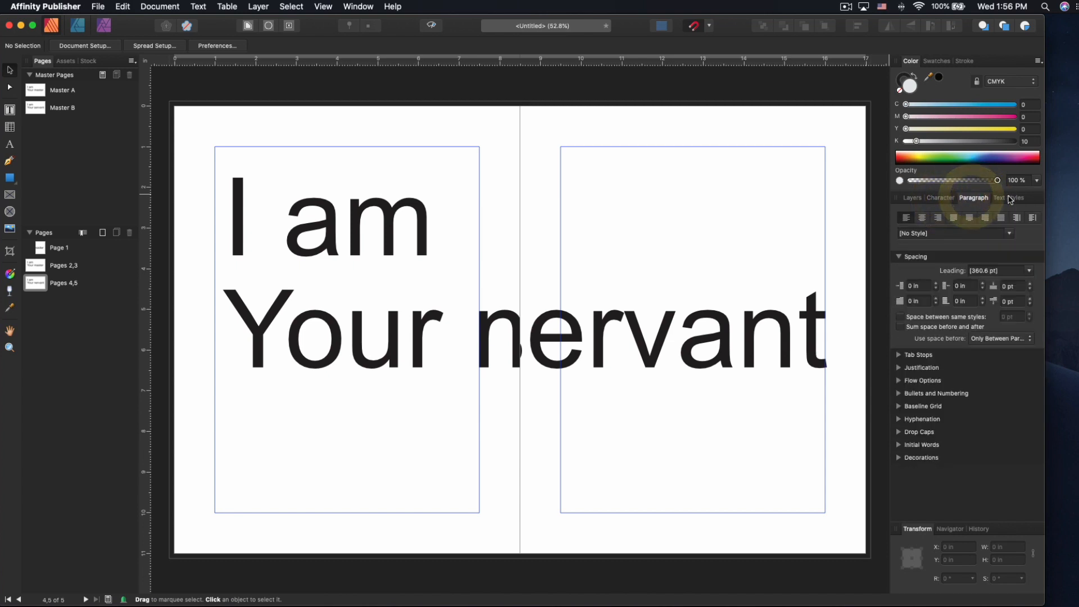
left_click(1009, 198)
left_click_drag(1010, 200, 677, 136)
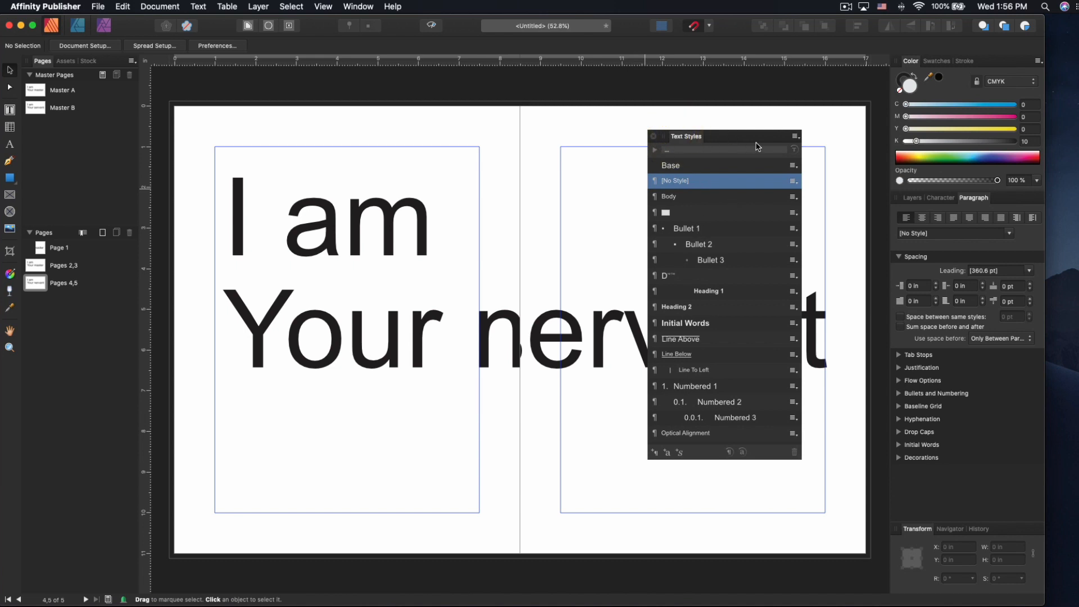
left_click_drag(722, 141, 719, 107)
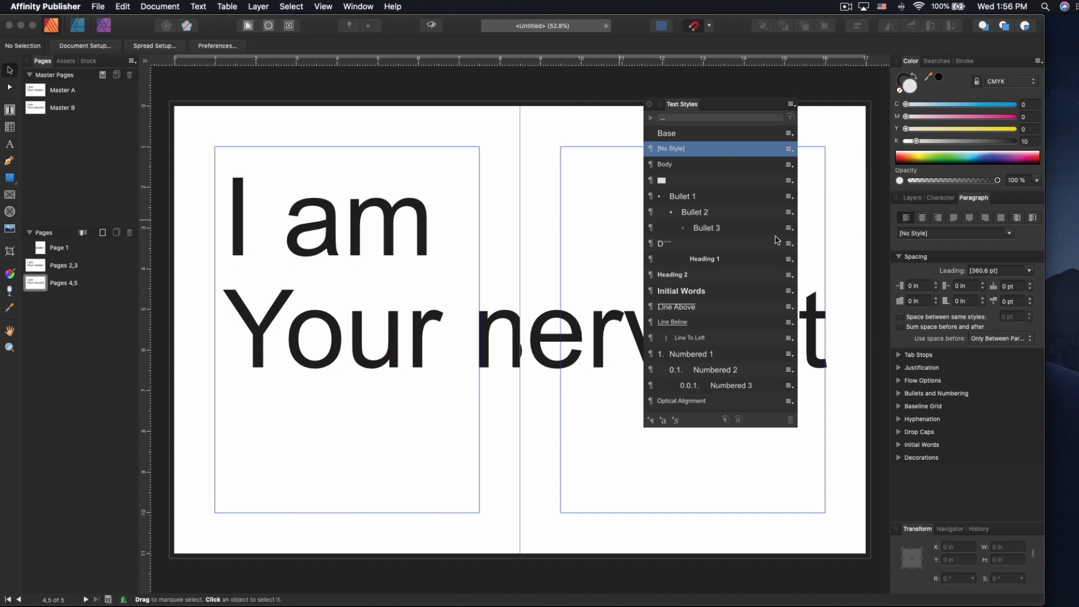
- Scroll through the listed text styles and select the text frame
scroll(778, 236, "down", 3)
scroll(720, 248, "up", 3)
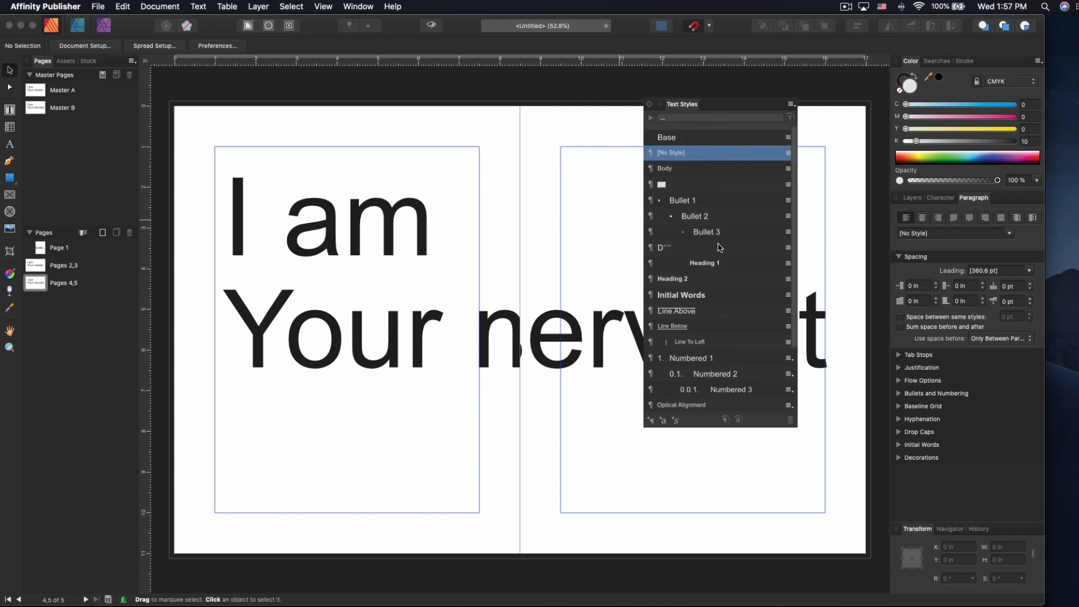
scroll(710, 143, "down", 3)
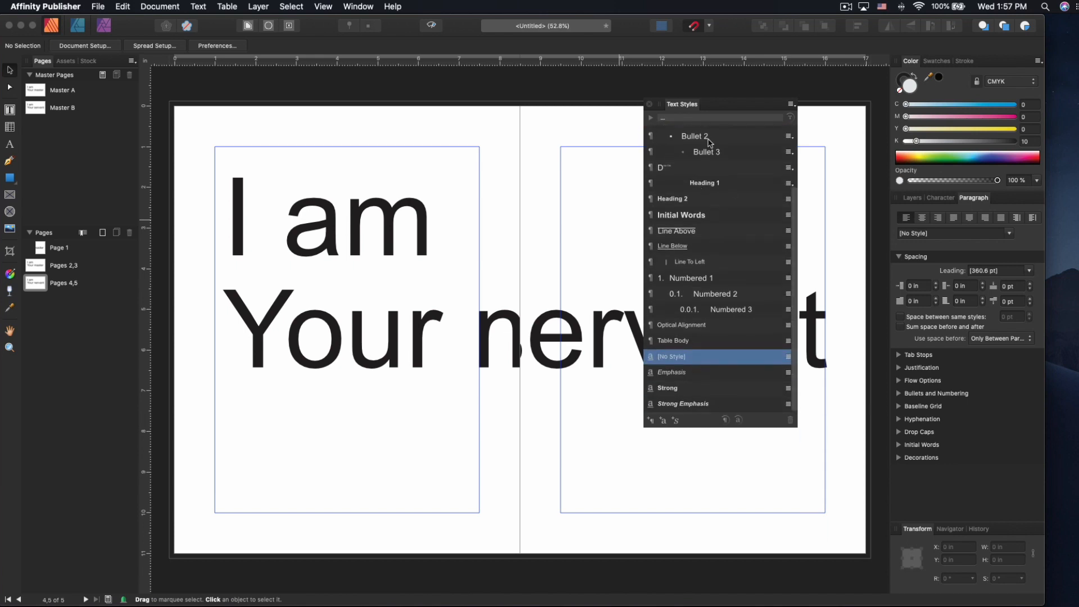
scroll(707, 140, "up", 3)
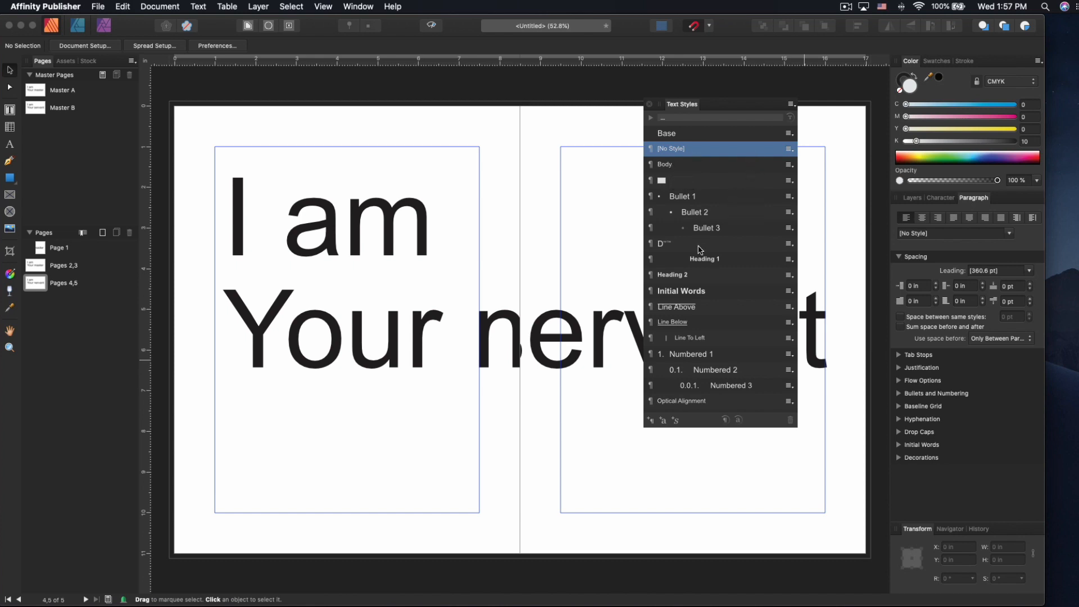
scroll(700, 250, "down", 3)
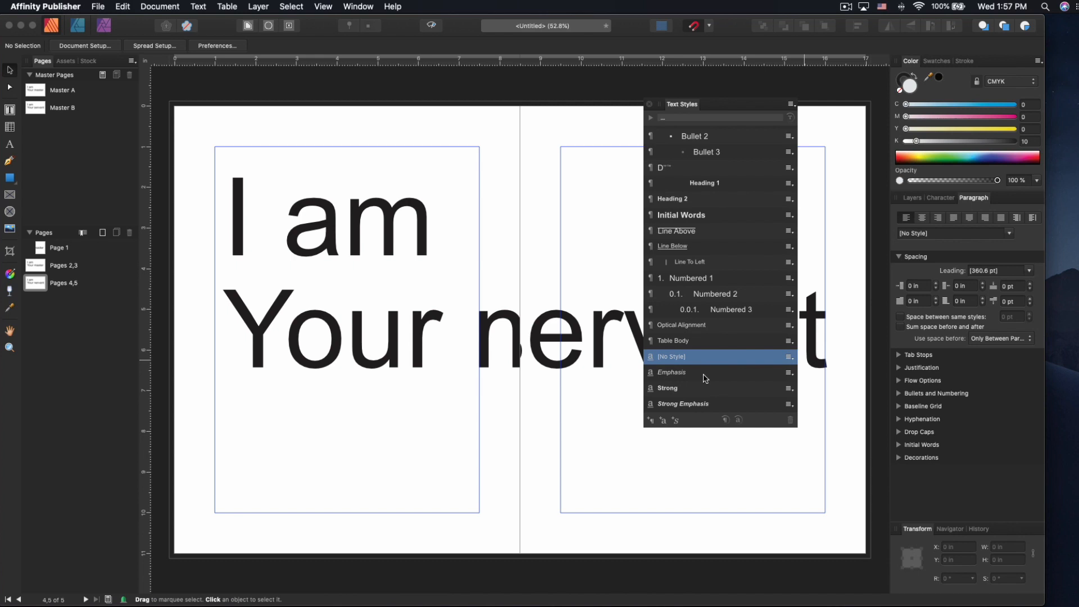
left_click(396, 344)
triple_click(397, 337)
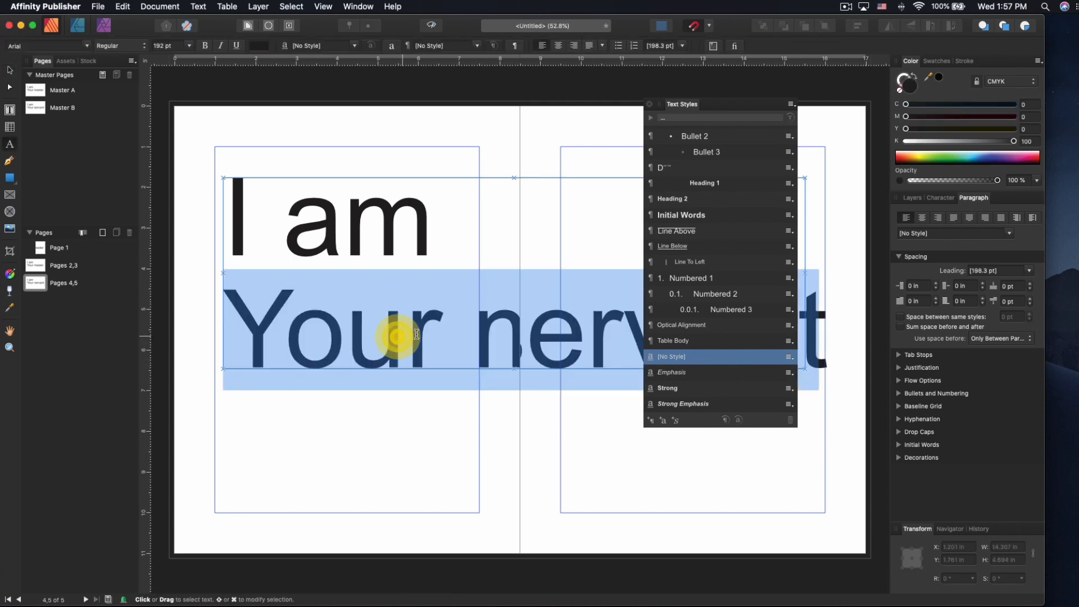
left_click(672, 372)
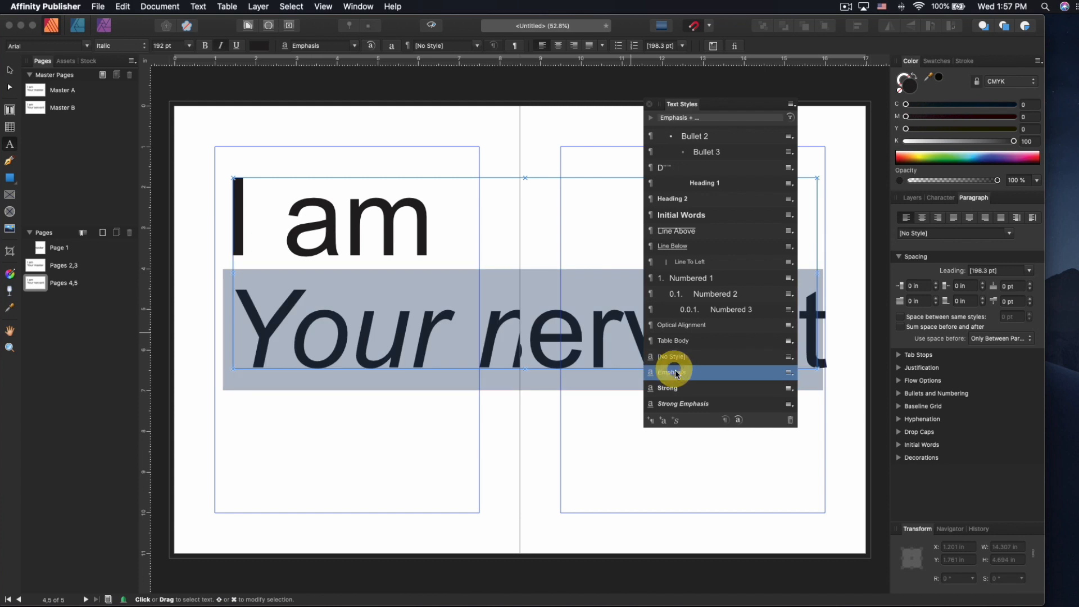
left_click(689, 340)
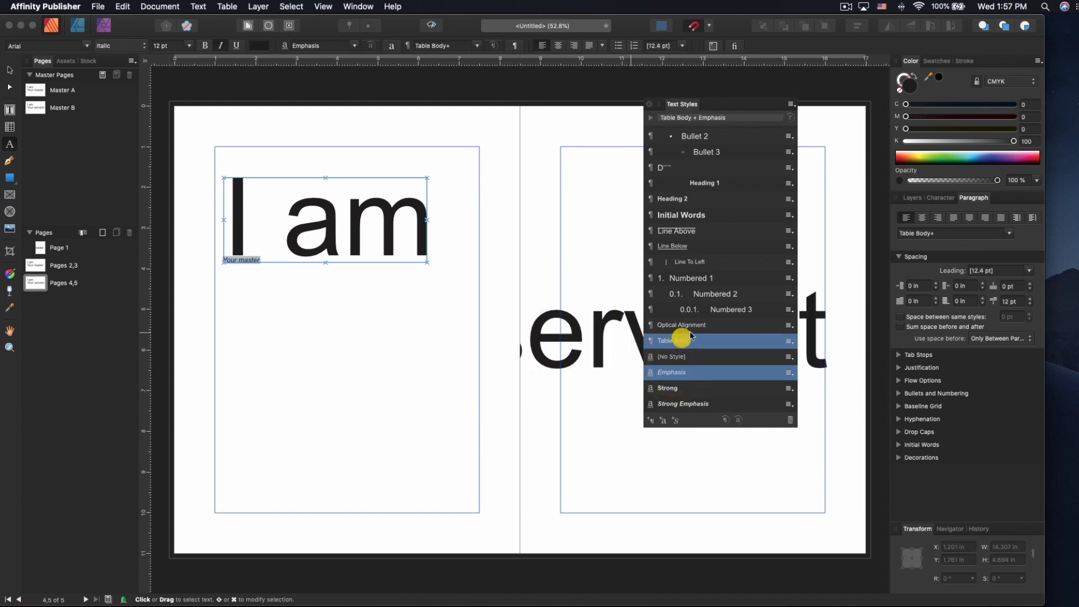
left_click(696, 278)
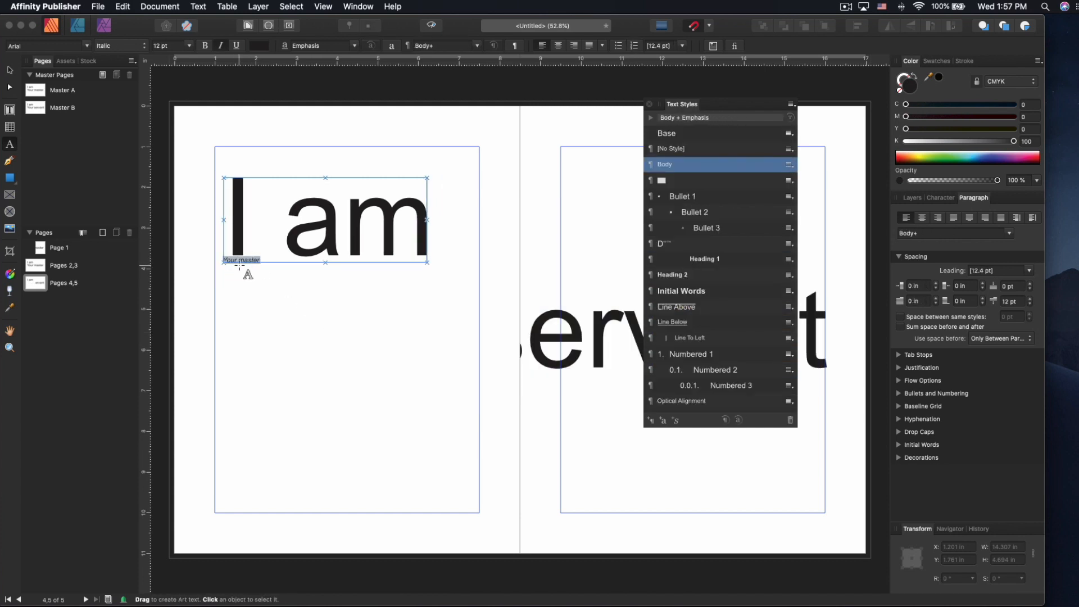
scroll(240, 268, "up", 6)
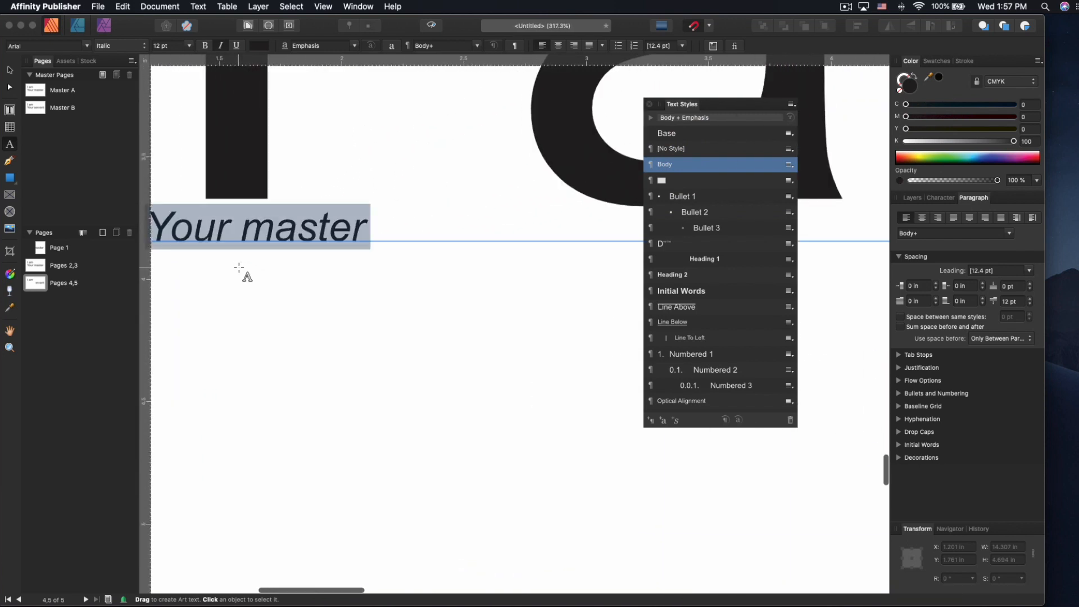
scroll(241, 268, "down", 6)
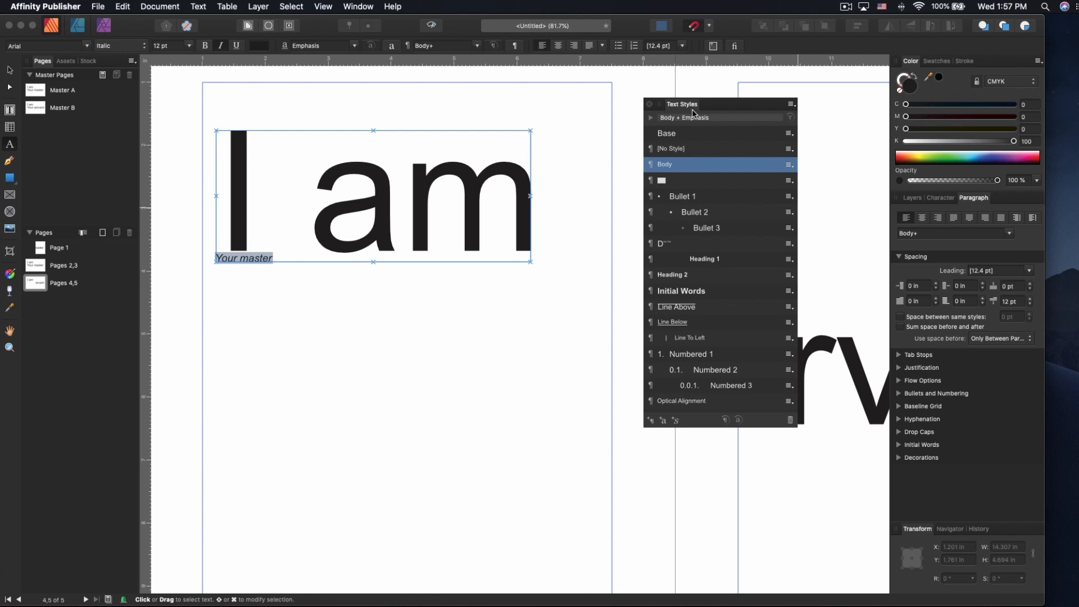
left_click(324, 7)
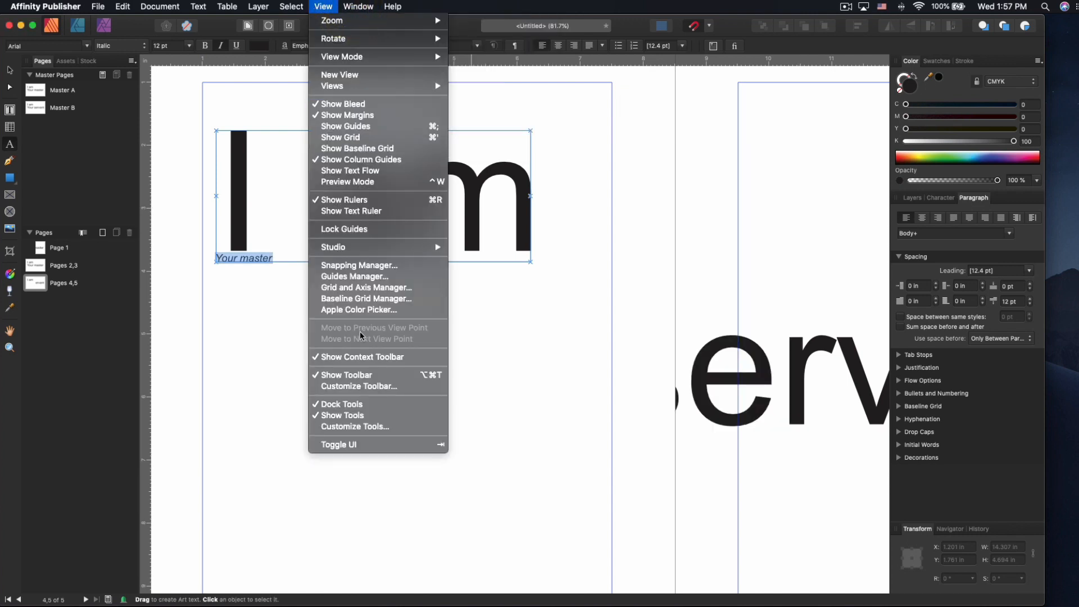
mouse_move(381, 248)
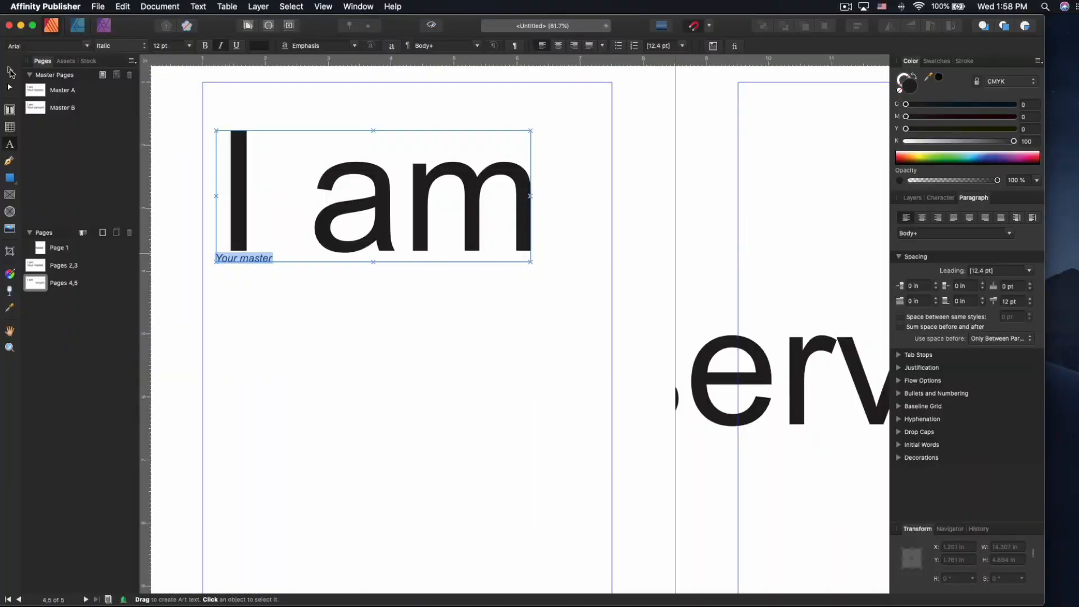
- Try selecting the locked 'I am Your master' text on the page with the Move Tool
left_click(10, 71)
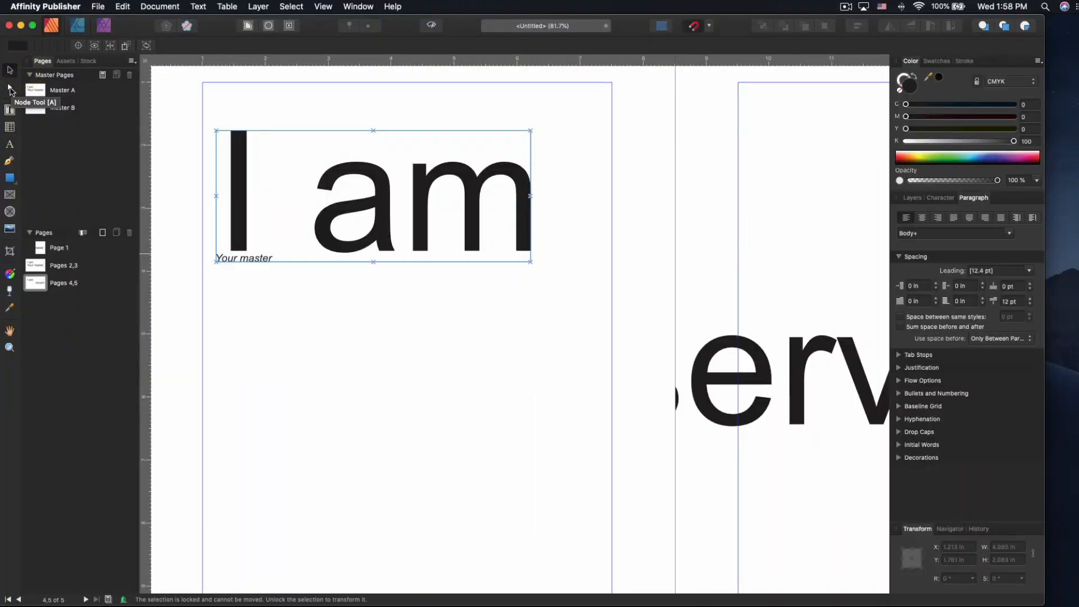
left_click(211, 126)
left_click(239, 143)
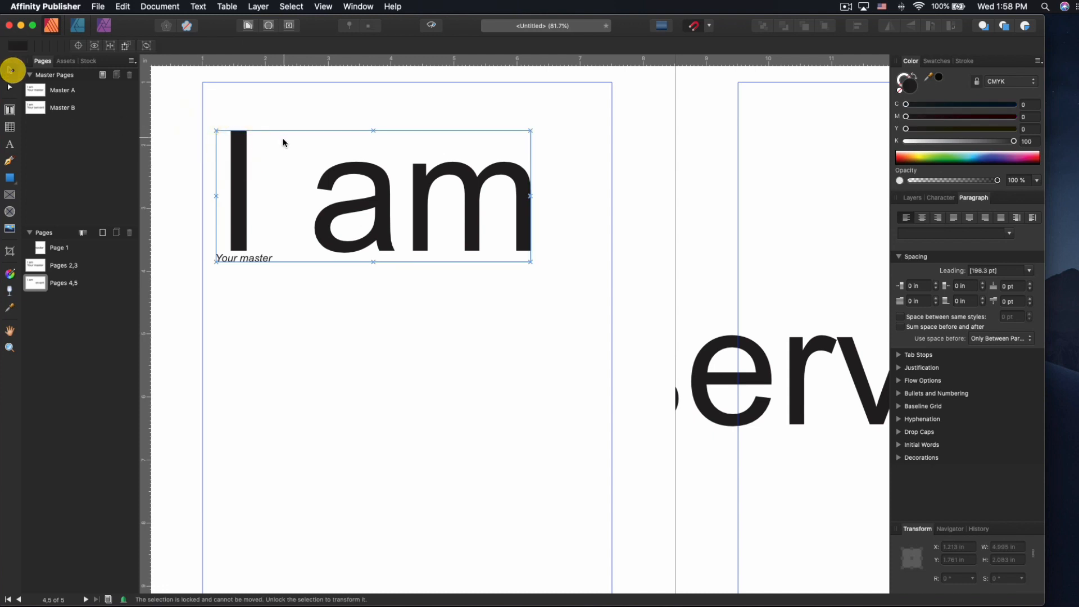
left_click_drag(217, 131, 261, 122)
left_click_drag(235, 160, 294, 186)
left_click_drag(348, 230, 374, 229)
left_click_drag(375, 229, 416, 235)
left_click_drag(371, 229, 436, 234)
left_click_drag(438, 234, 535, 246)
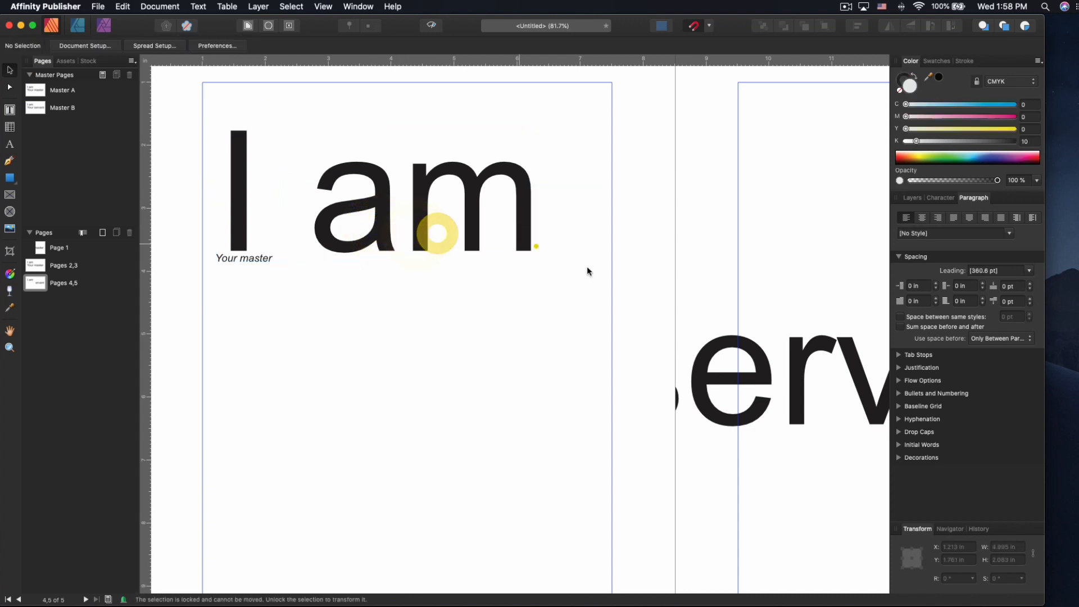
- Open Master A and shift the 'I am Your master' frame slightly right, resizing it
double_click(33, 88)
mouse_move(371, 230)
left_mouse_down()
mouse_move(434, 230)
mouse_move(375, 233)
left_mouse_up()
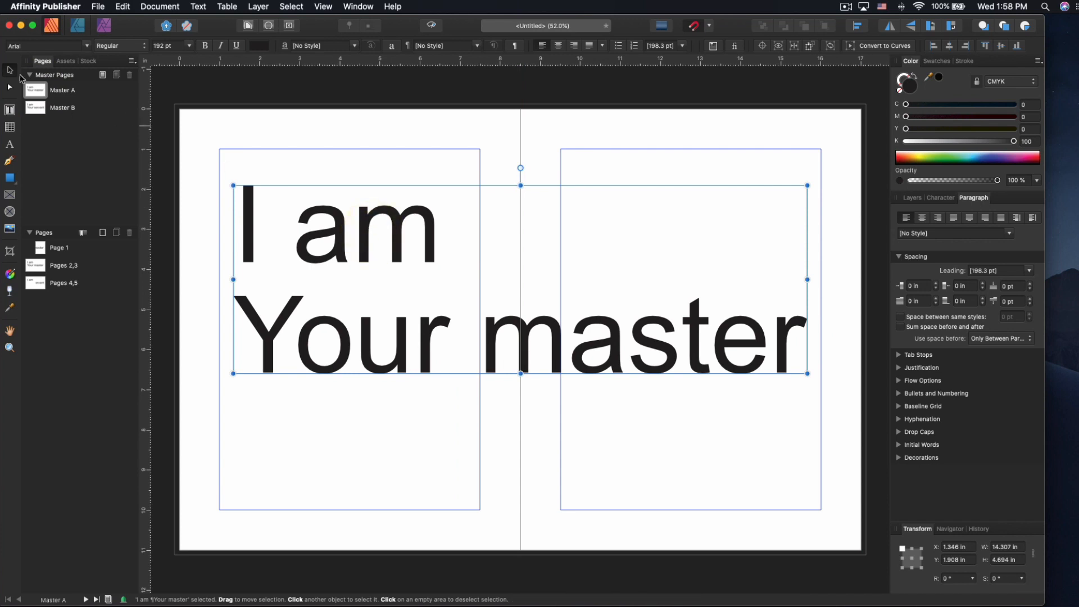
left_click_drag(285, 195, 231, 185)
left_click(9, 87)
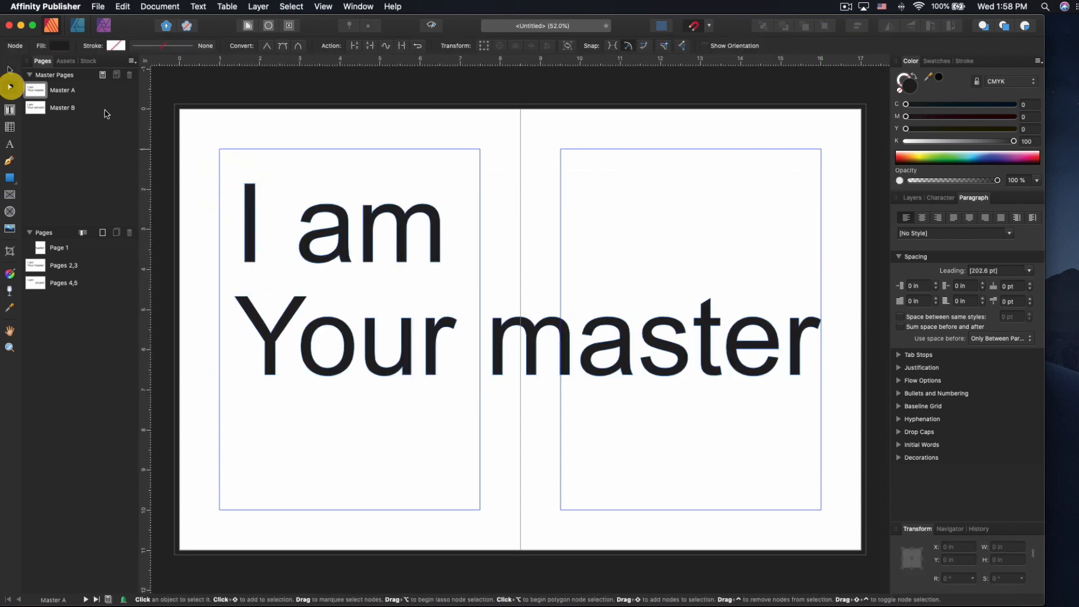
left_click(251, 205)
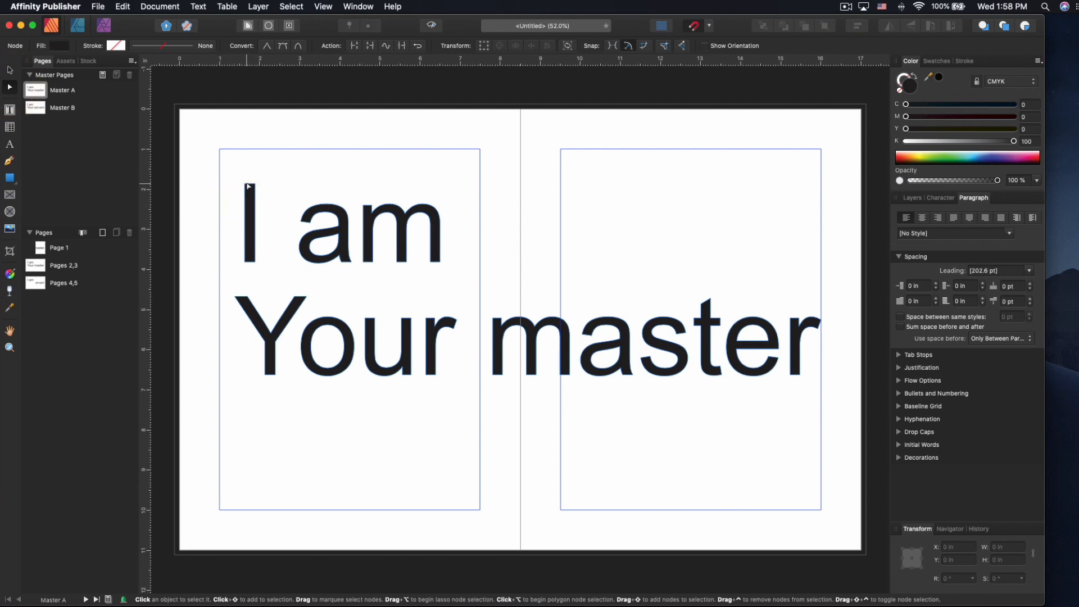
left_click(240, 188)
left_click(251, 207)
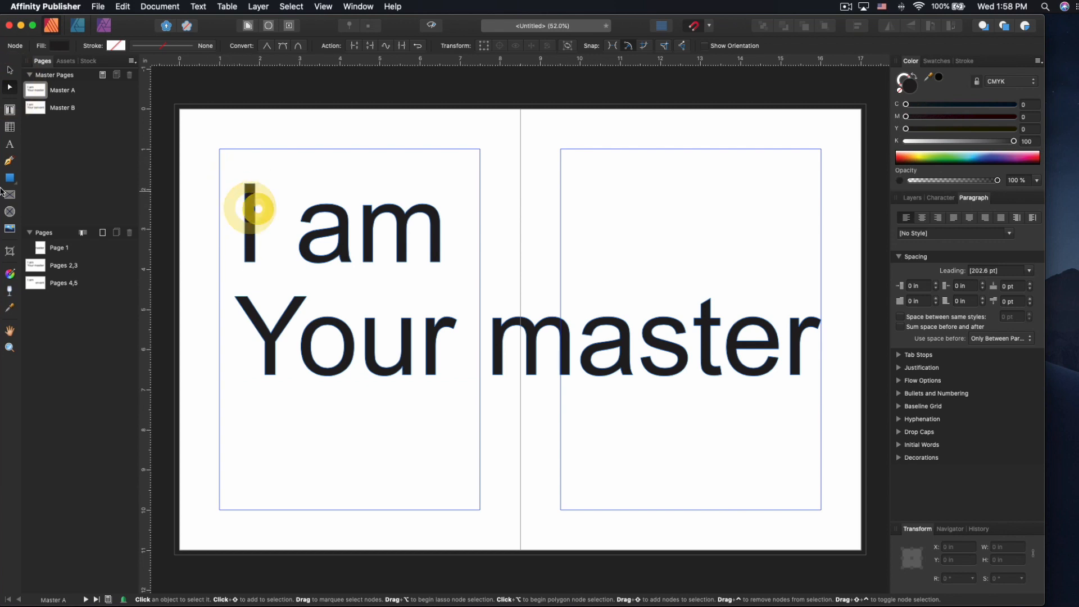
left_click(10, 178)
left_click_drag(300, 125, 393, 254)
left_click(10, 88)
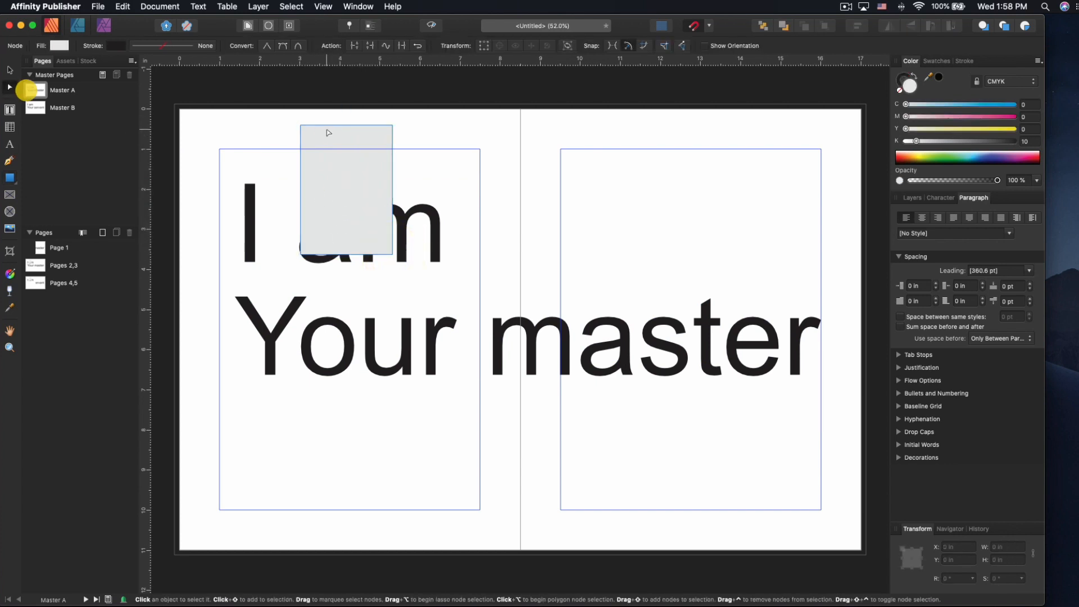
left_click(302, 126)
left_click(302, 129)
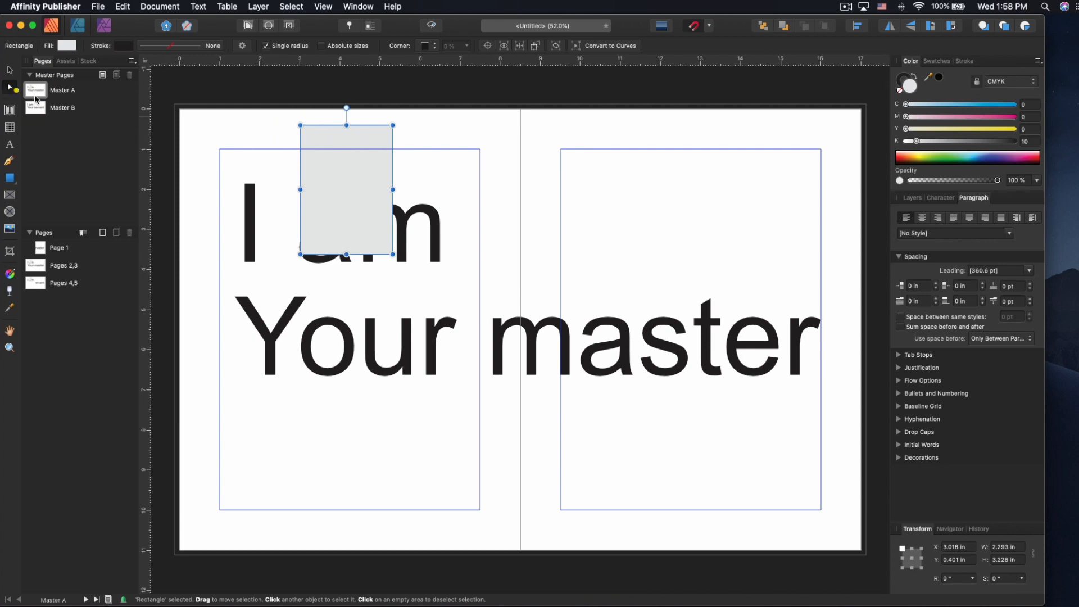
left_click(234, 155)
left_click(388, 142)
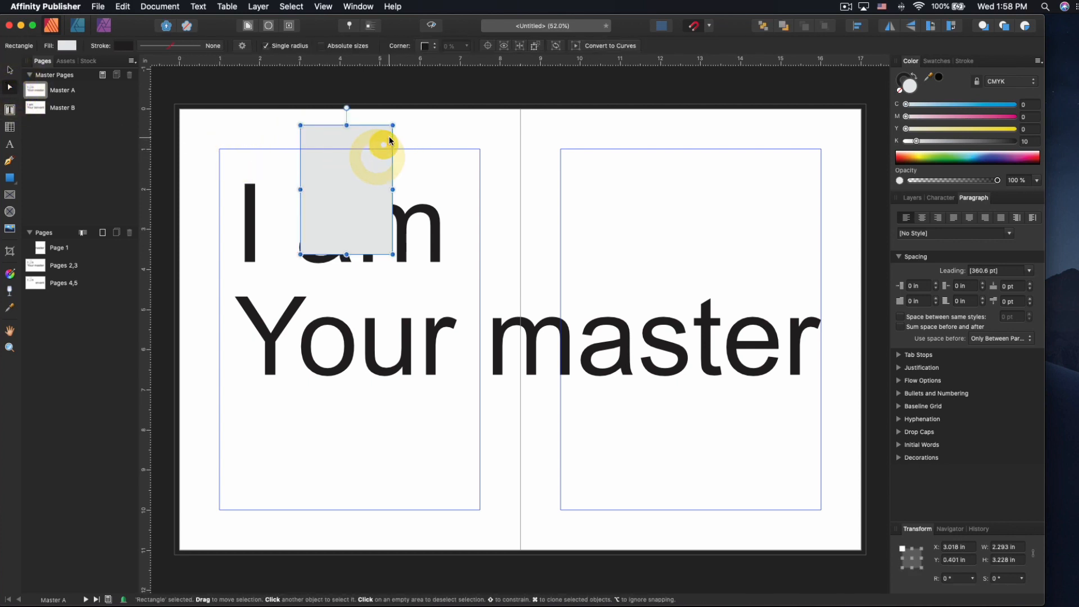
left_click_drag(392, 125, 423, 133)
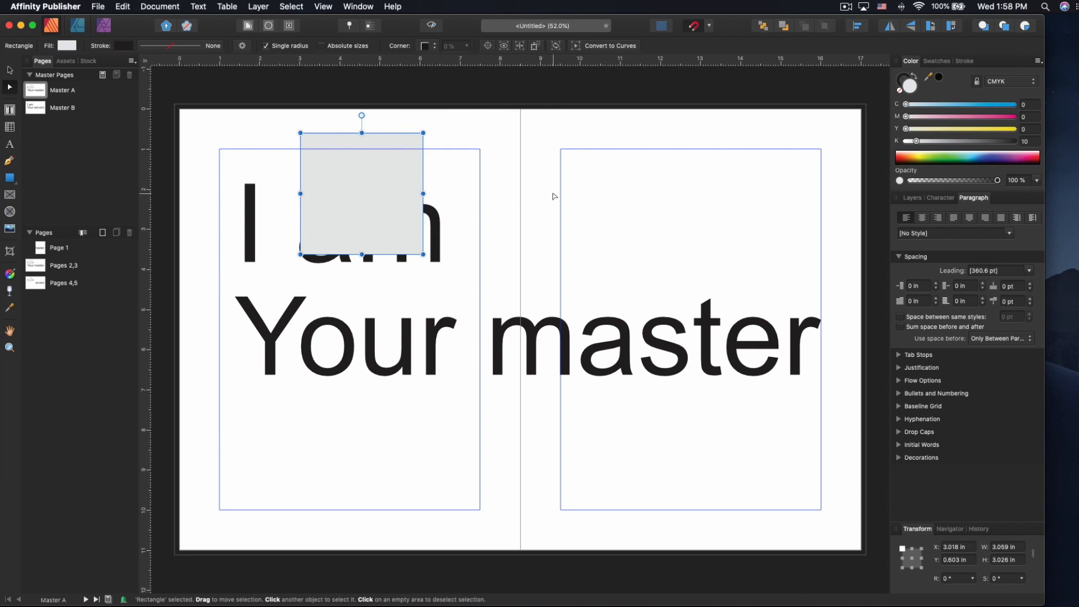
key("t")
left_click(322, 136)
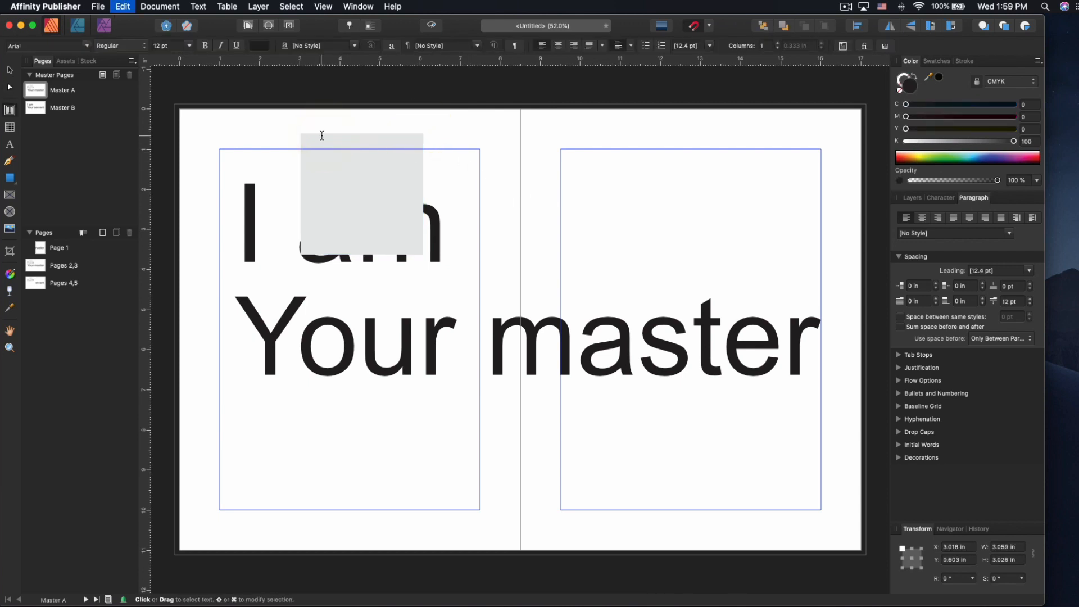
key("Escape")
left_click(8, 82)
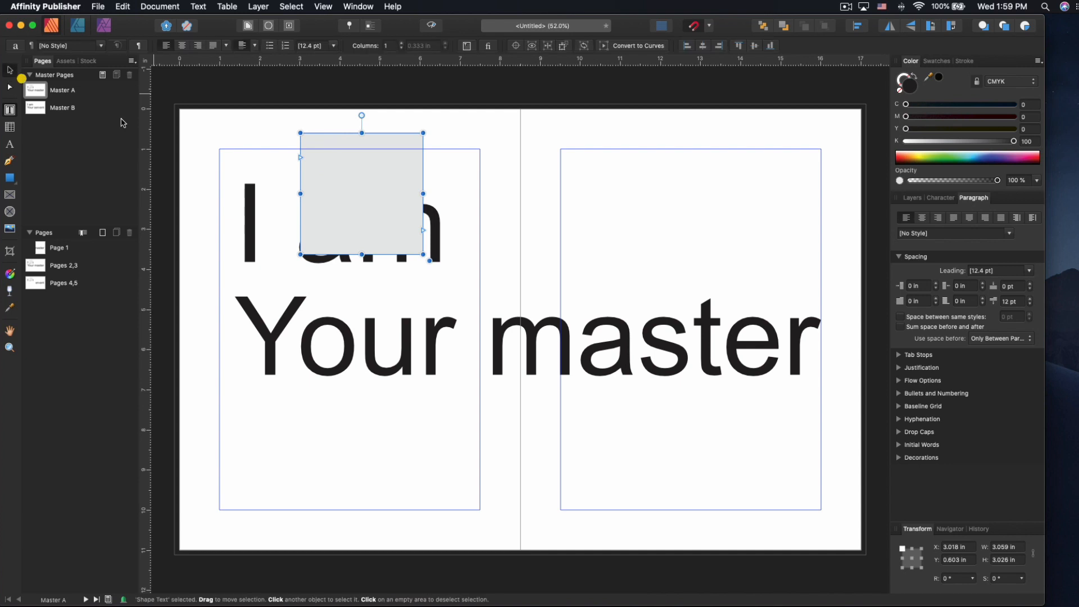
left_click(397, 181)
key("Delete")
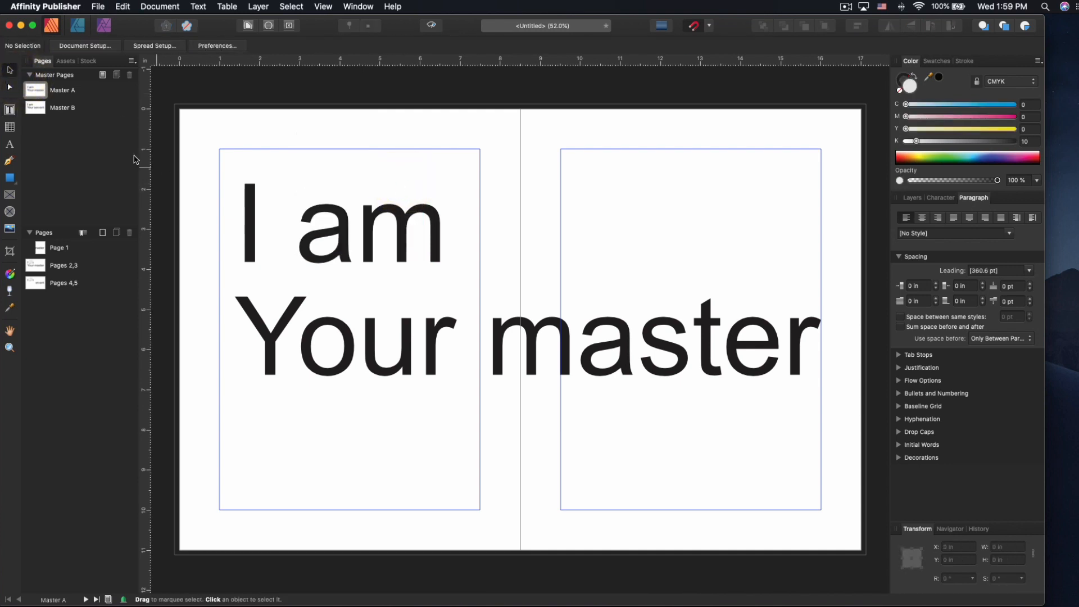
- Draw a text frame with a 'Box of text' heading and fill it with filler text
left_click(10, 109)
left_click_drag(341, 133, 456, 240)
left_click(372, 149)
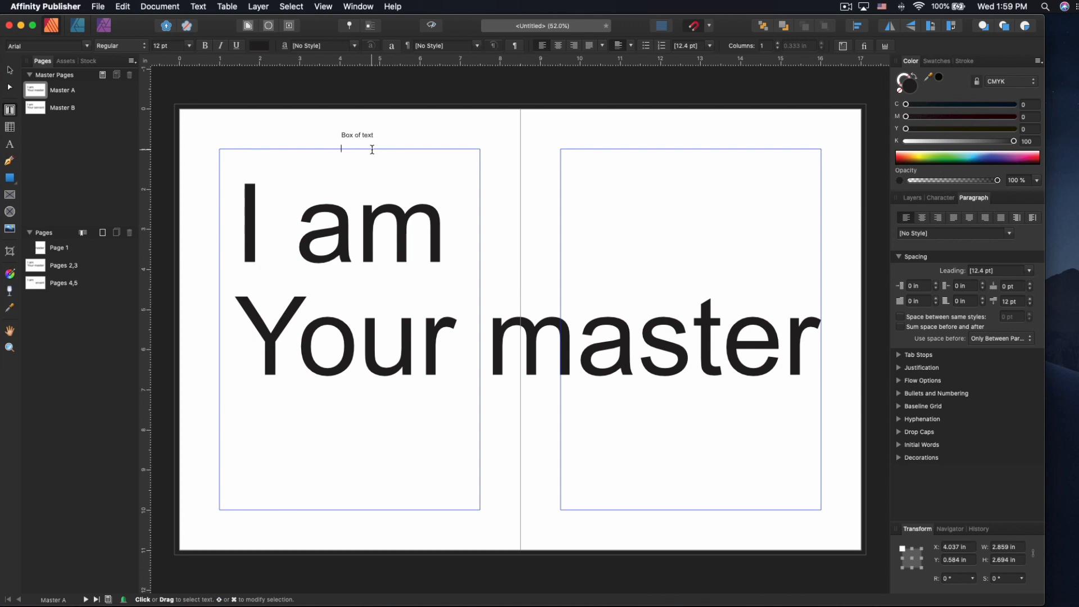
key("Escape")
left_click(227, 6)
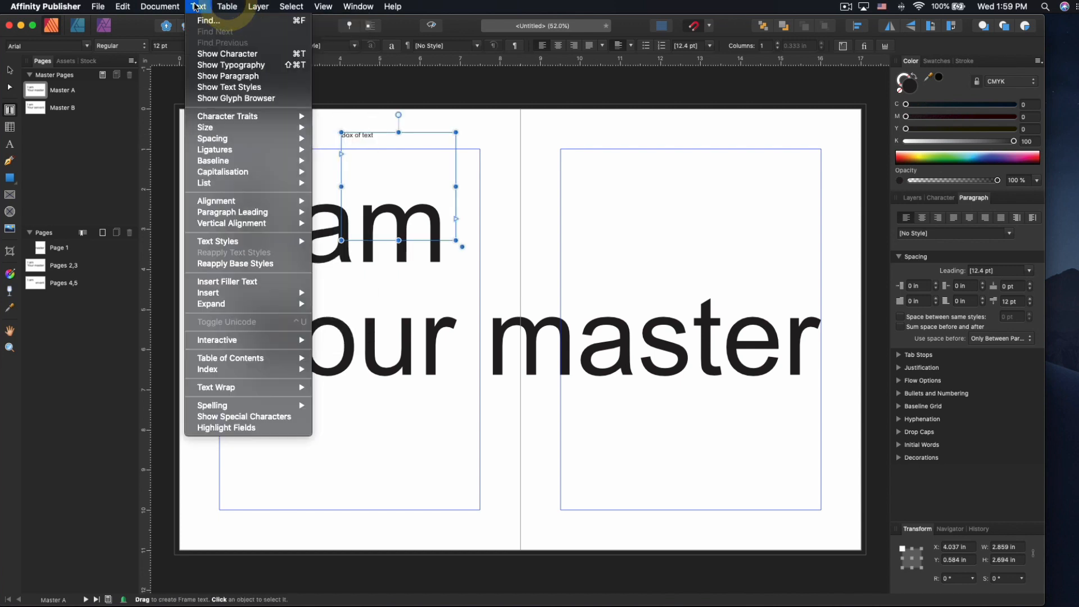
left_click(243, 282)
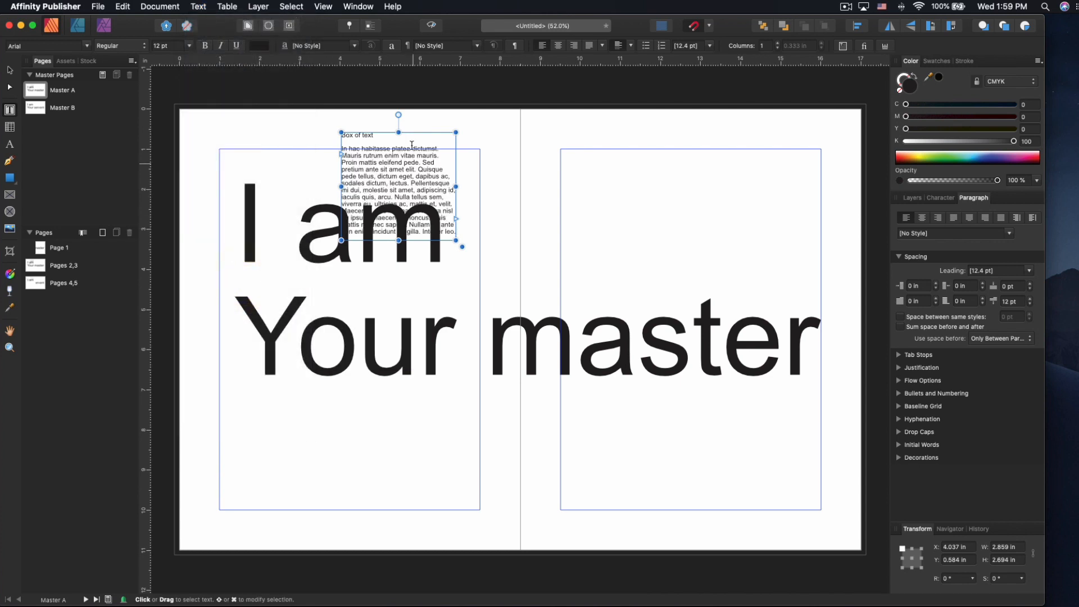
- Move the filler-text frame onto the right page
left_click(10, 70)
left_click_drag(402, 160, 637, 183)
left_click(535, 164)
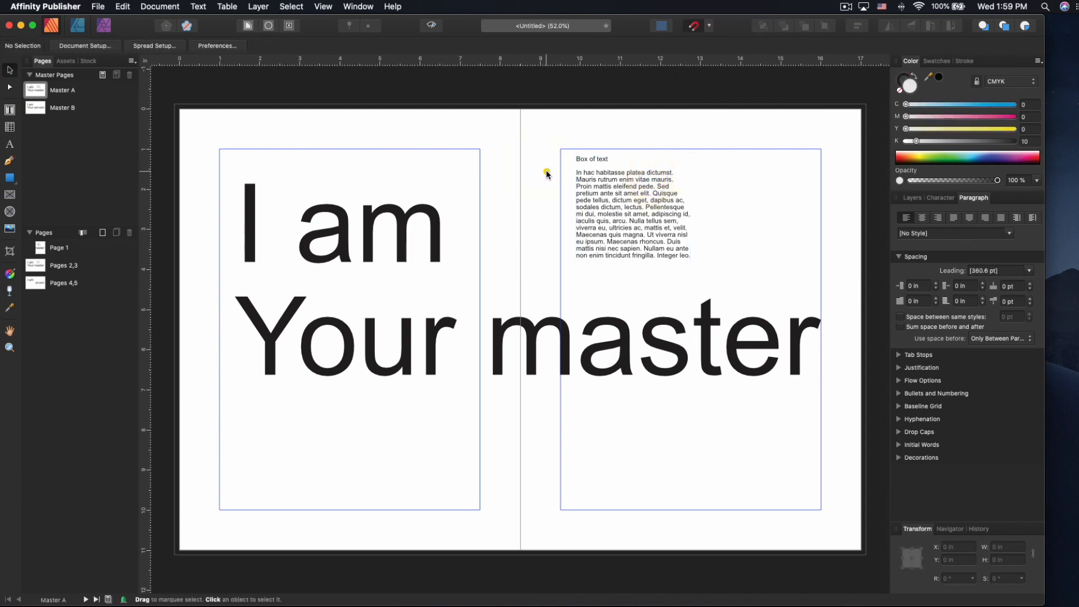
- Draw a tall two-column table over the word 'am' on the left page, then begin sizing an art text frame
key("t")
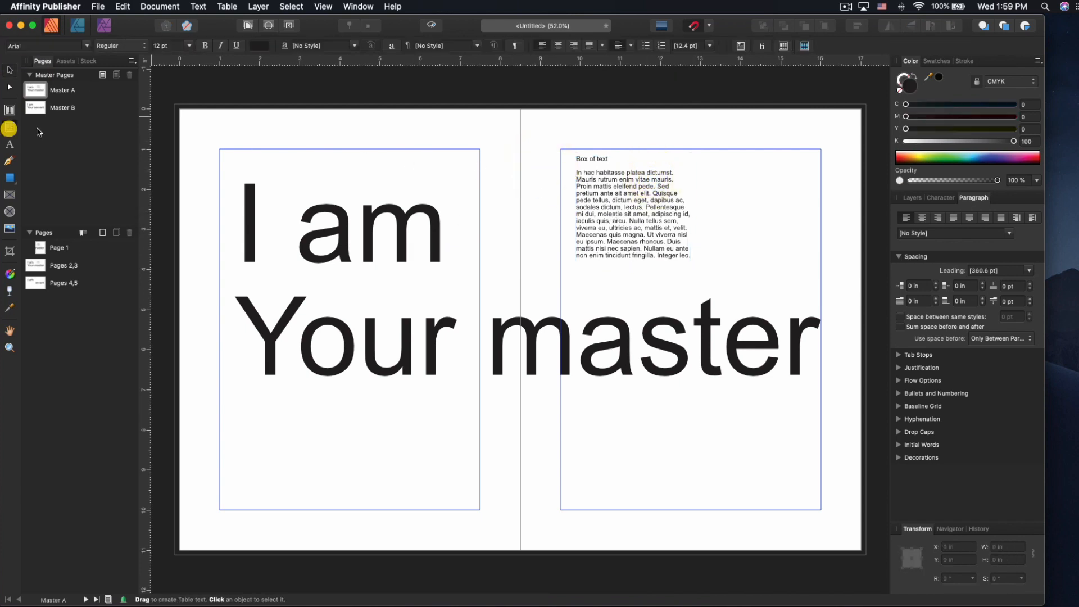
left_click_drag(301, 114, 477, 373)
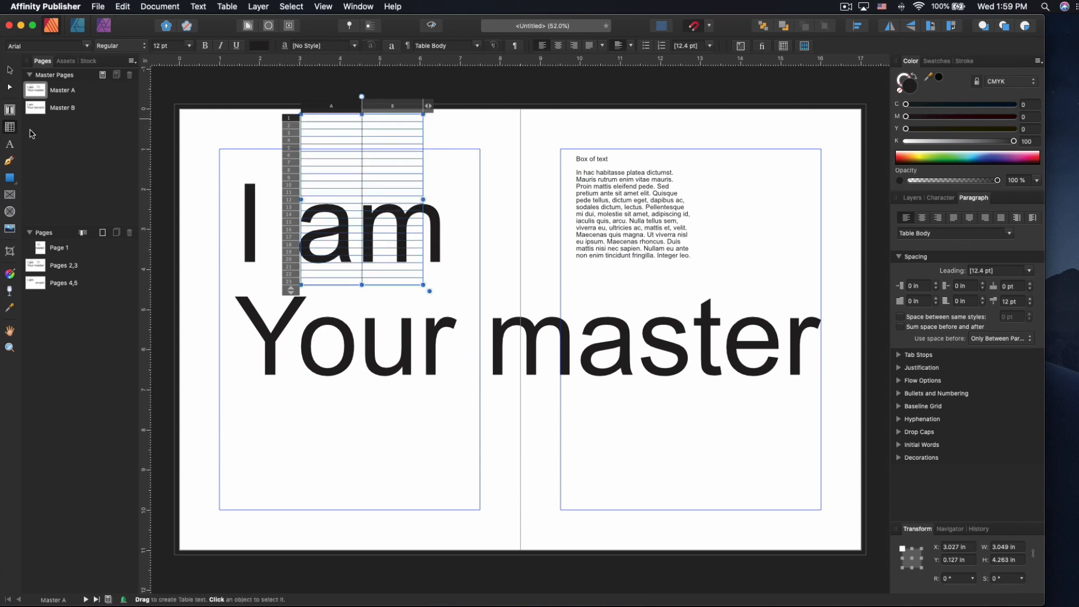
left_click(10, 145)
left_click_drag(651, 129, 684, 147)
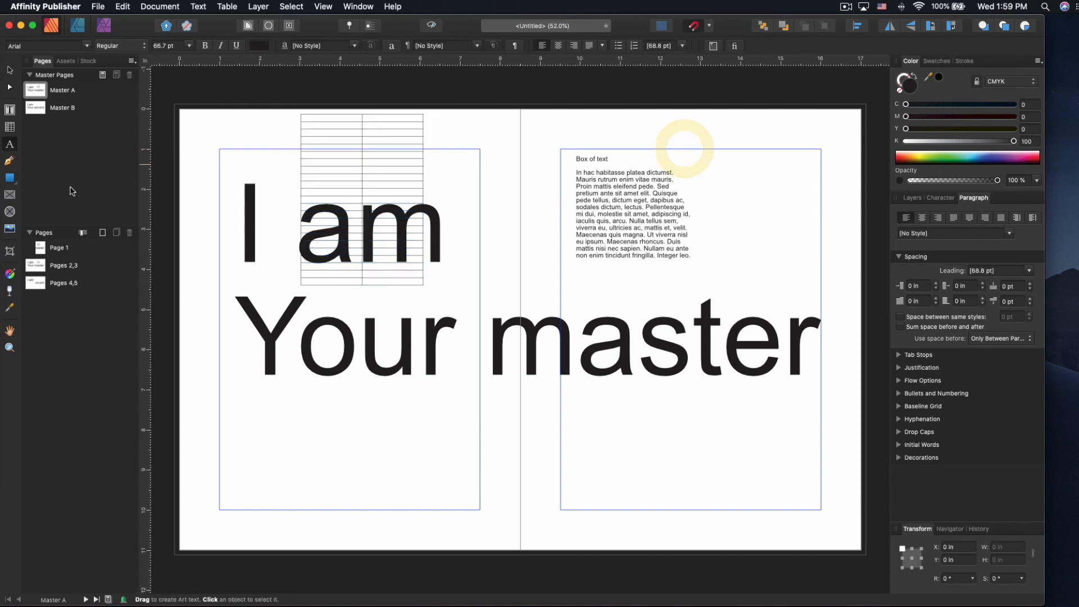
- Draw a closed freeform Pen curve near the spread's top centre
left_click(10, 162)
left_click(502, 129)
mouse_move(532, 157)
left_mouse_down()
mouse_move(532, 245)
mouse_move(471, 308)
left_mouse_up()
left_click_drag(461, 195, 461, 190)
left_click_drag(480, 176, 486, 147)
left_click(502, 130)
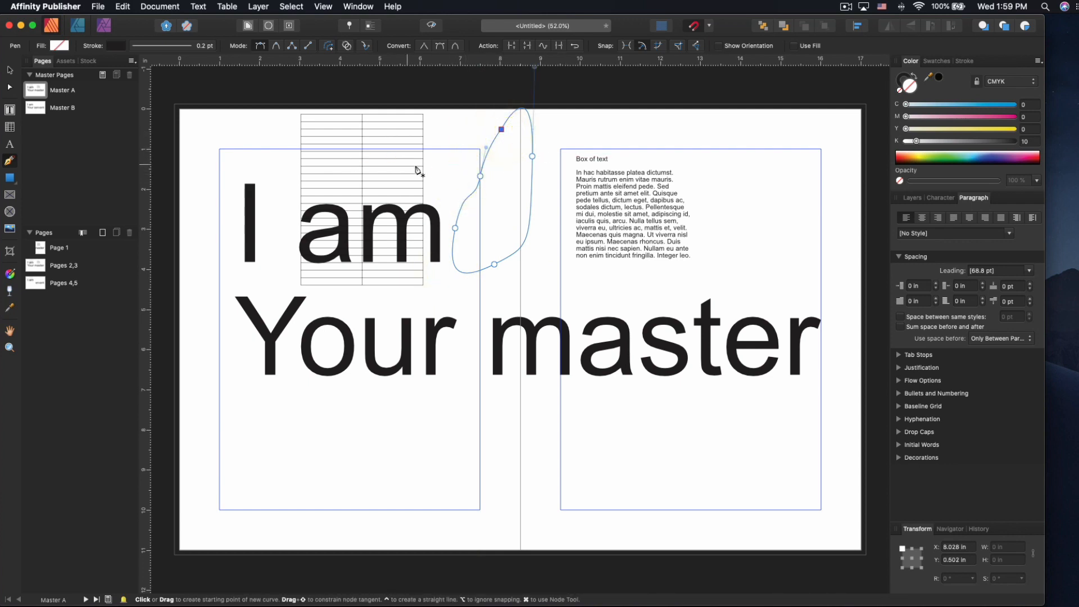
- Make the 'I am Your master' text italic with Cmd+I
left_click(11, 71)
left_click(525, 206)
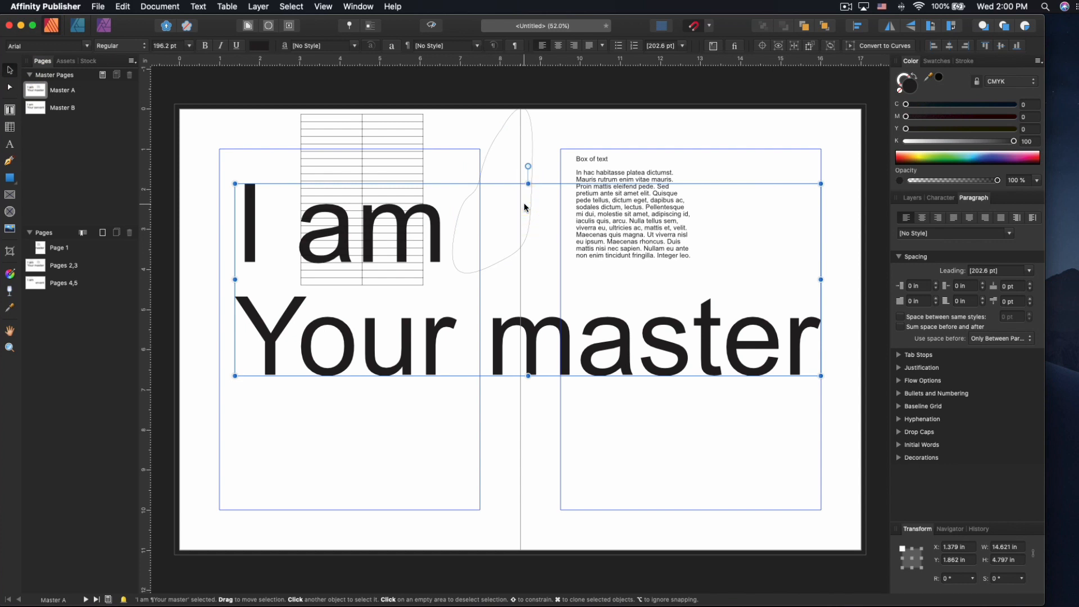
key("super+i")
- Select the curve, view its context menu, then dismiss it and deselect
left_click(525, 207)
right_click(525, 151)
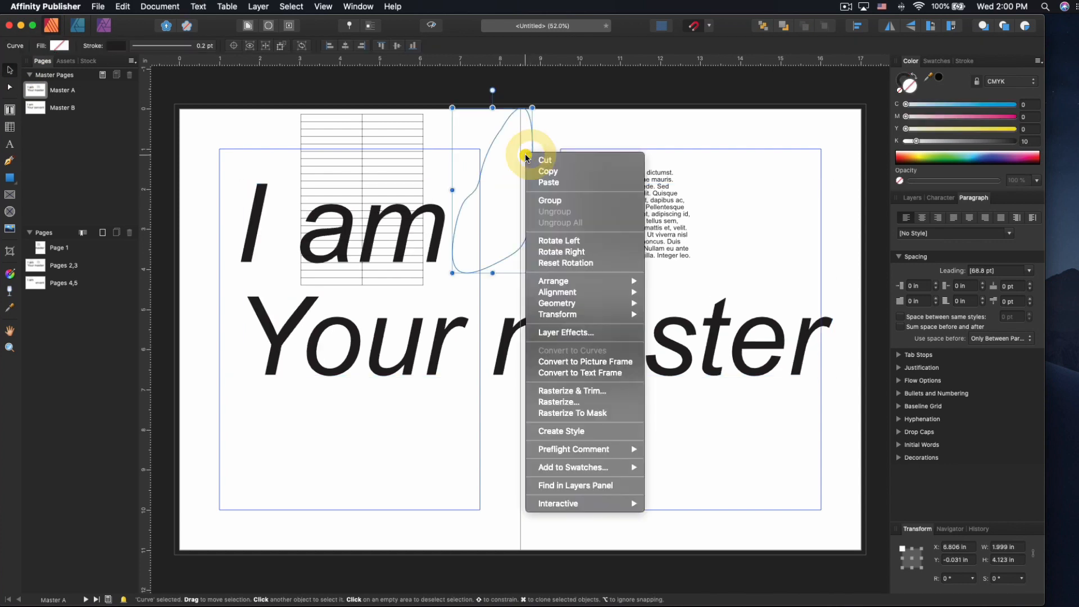
mouse_move(558, 309)
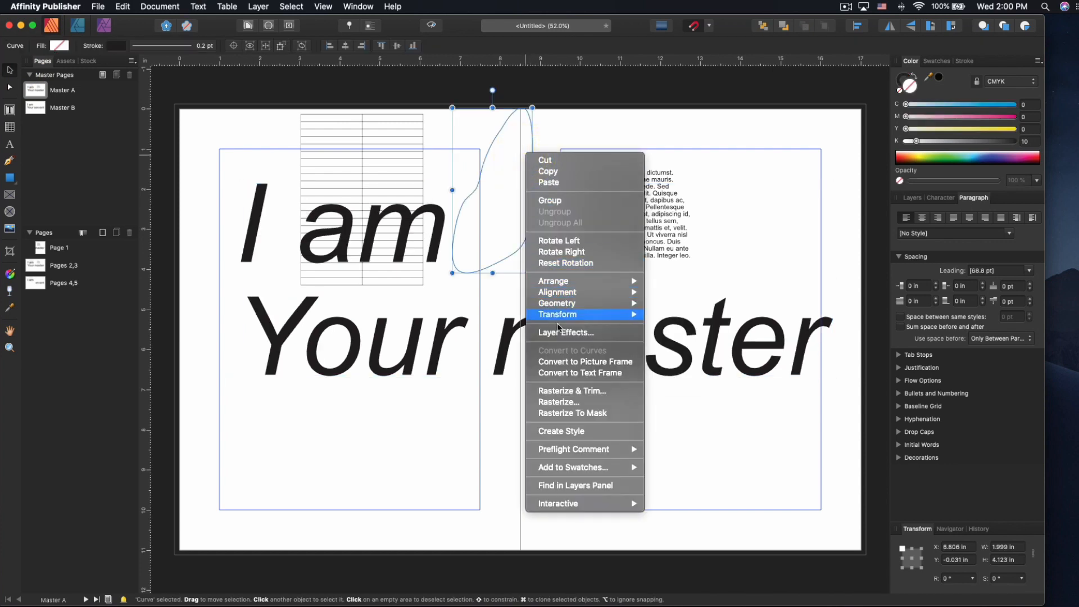
left_click(512, 150)
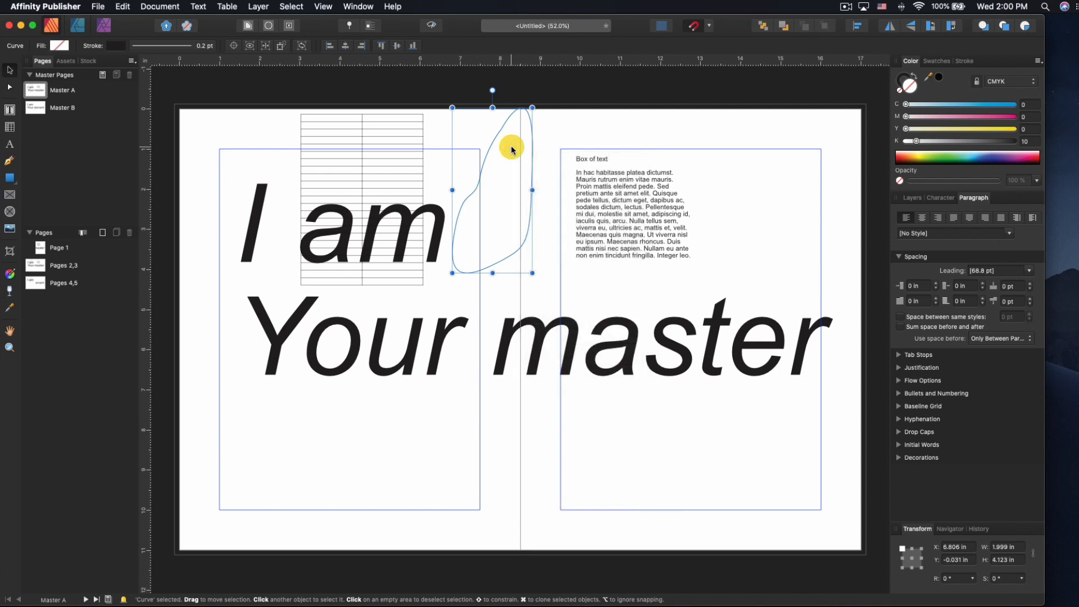
left_click(512, 150)
- Select the closed freeform curve near the top of the spread
left_click(535, 138)
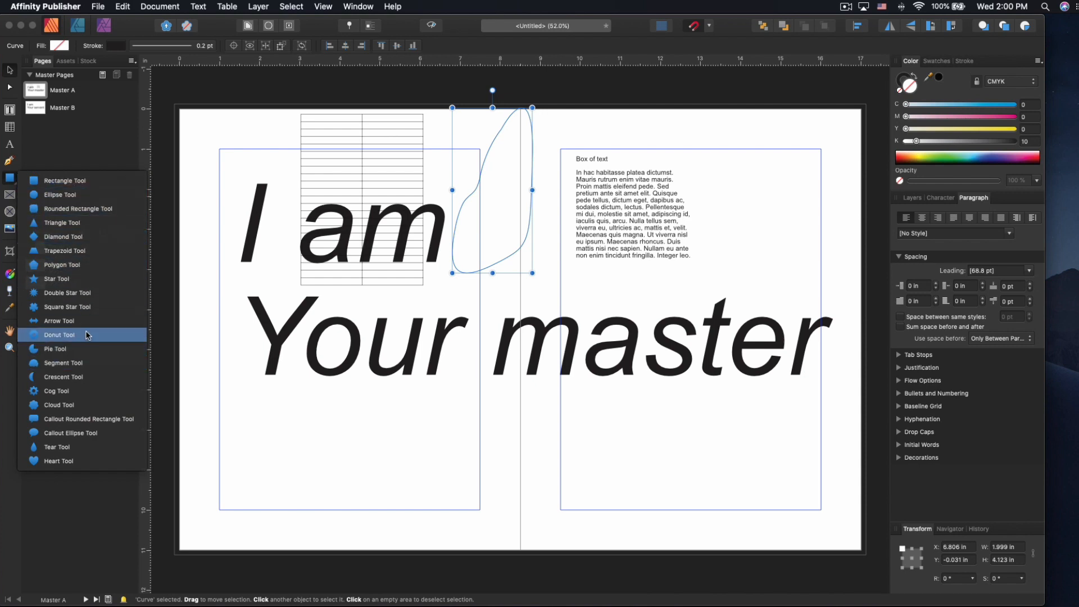
- Draw a trial cog shape on the left page, undo it, and pick the Picture Frame Rectangle Tool
left_click(62, 391)
left_click_drag(193, 273, 434, 516)
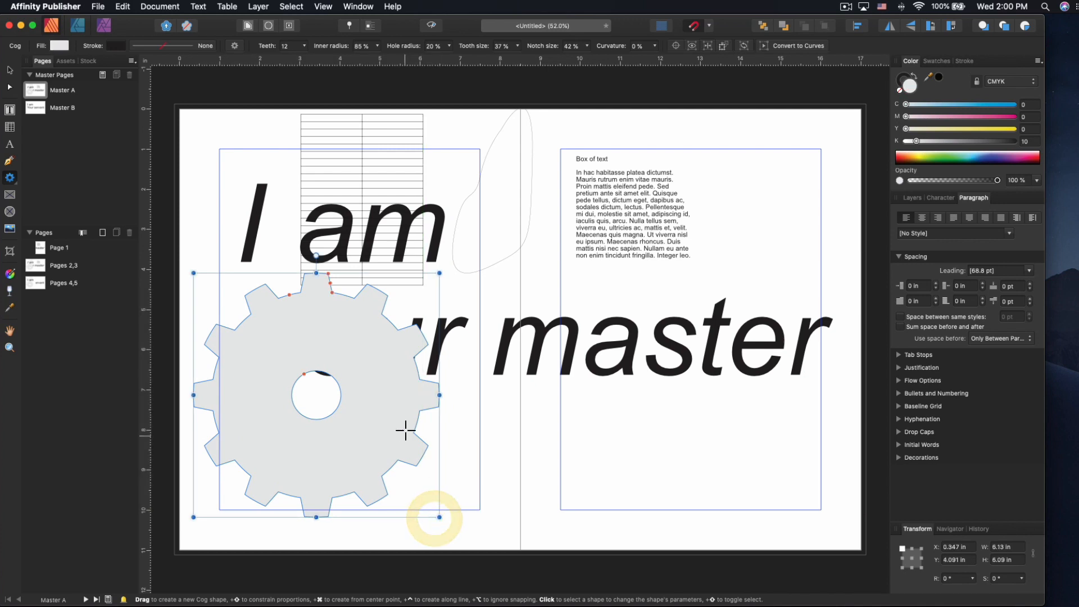
key("super+z")
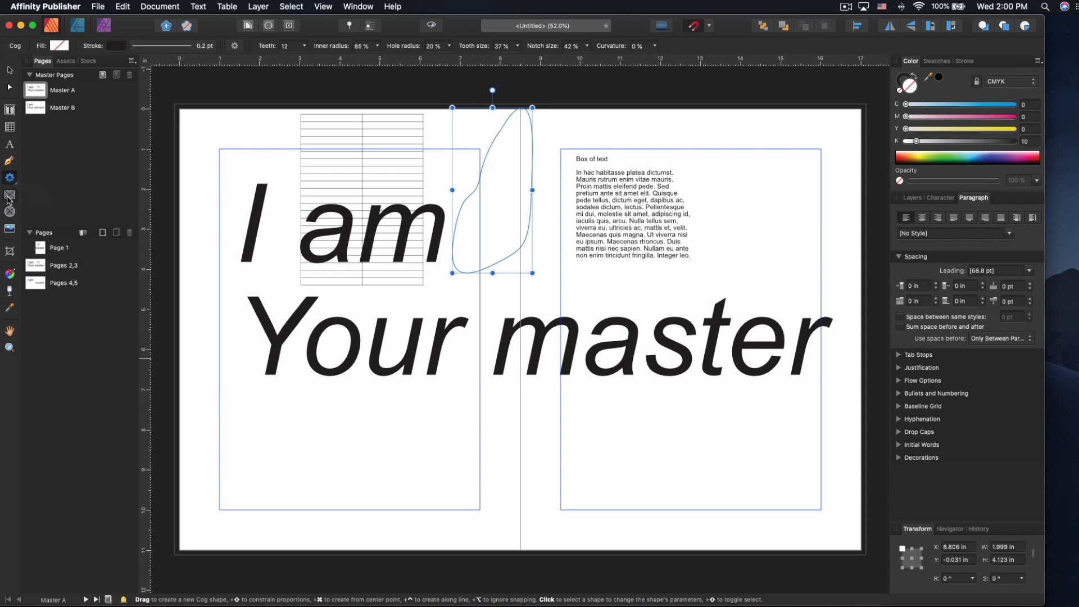
left_click(9, 196)
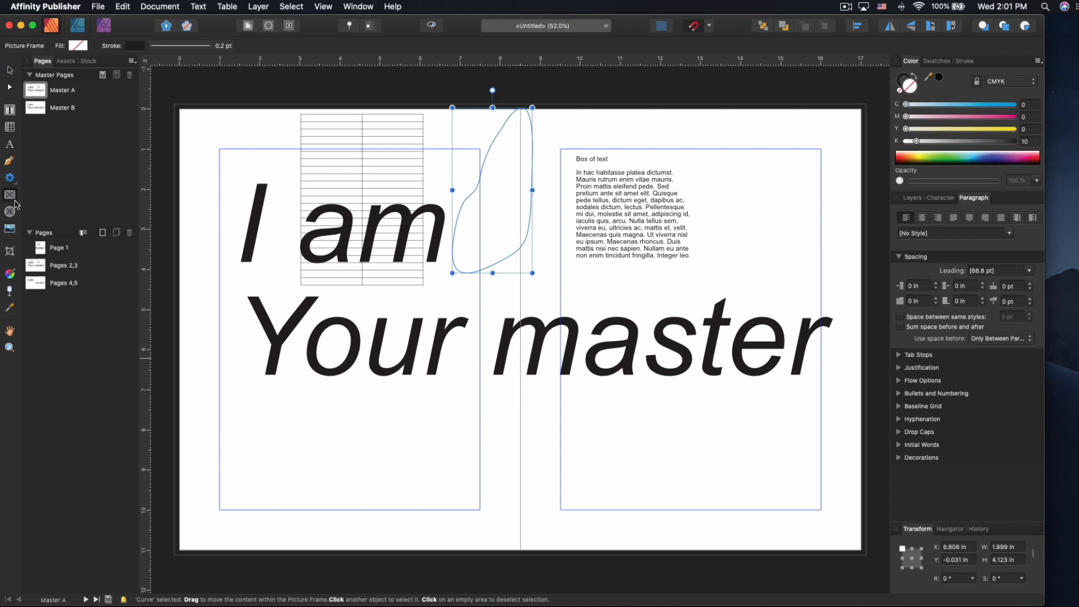
- Place 2019-07-11_21-36-21_870.png from 01 Art Projects at the left page's lower left
left_click(10, 230)
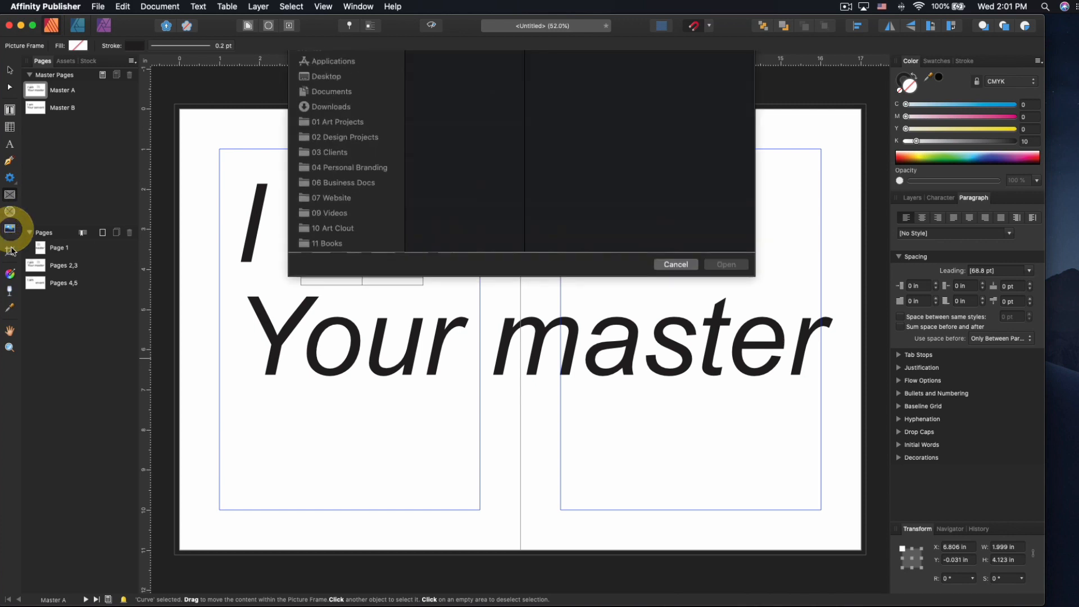
left_click(350, 186)
left_click(450, 110)
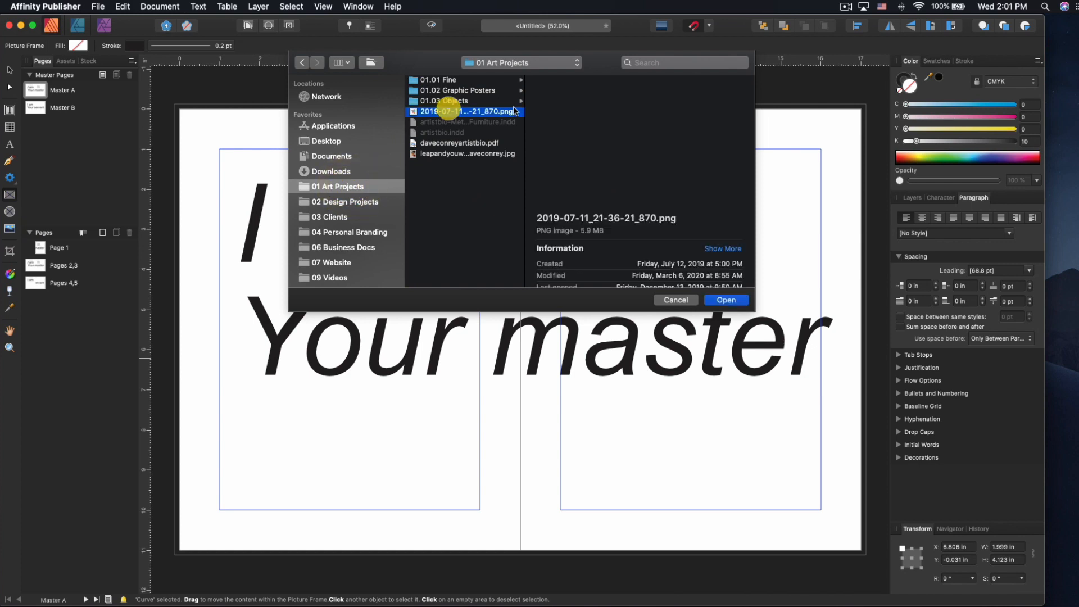
left_click(729, 301)
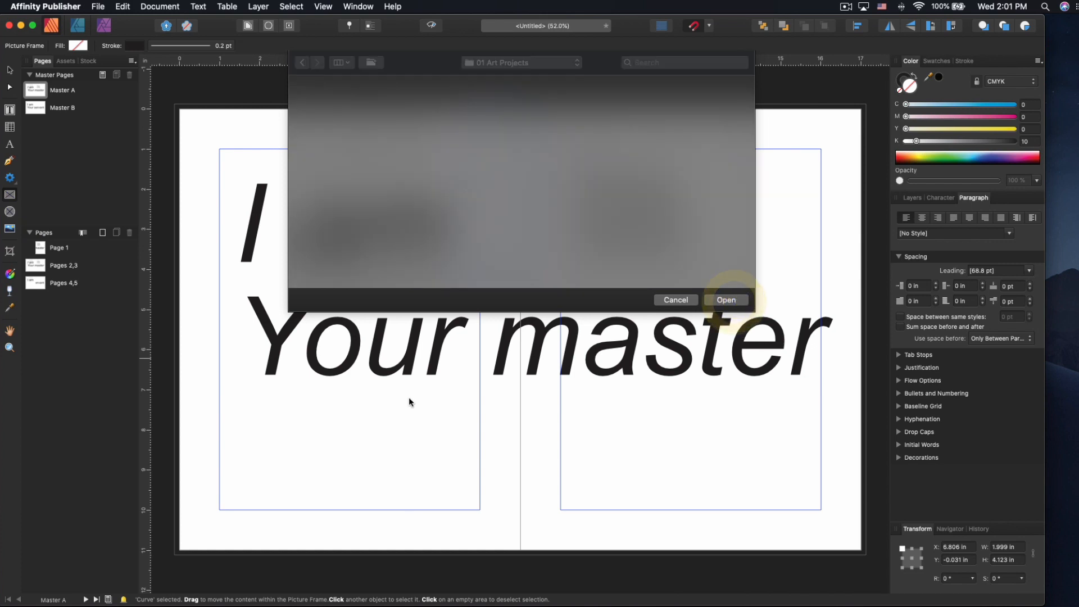
left_click_drag(518, 528, 604, 555)
left_click_drag(563, 451, 371, 431)
left_click(492, 427)
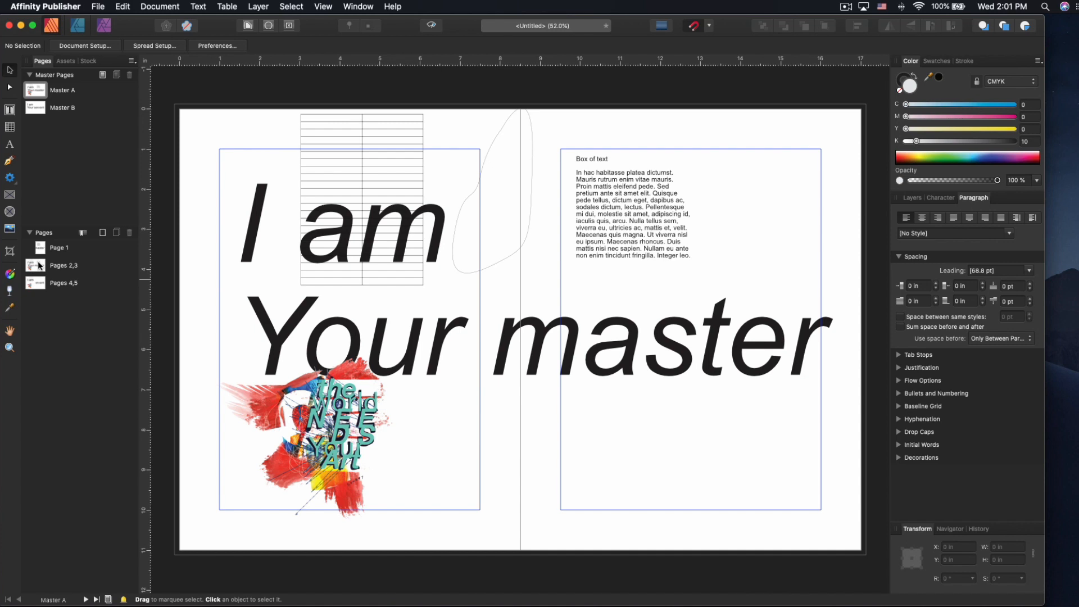
left_click(10, 251)
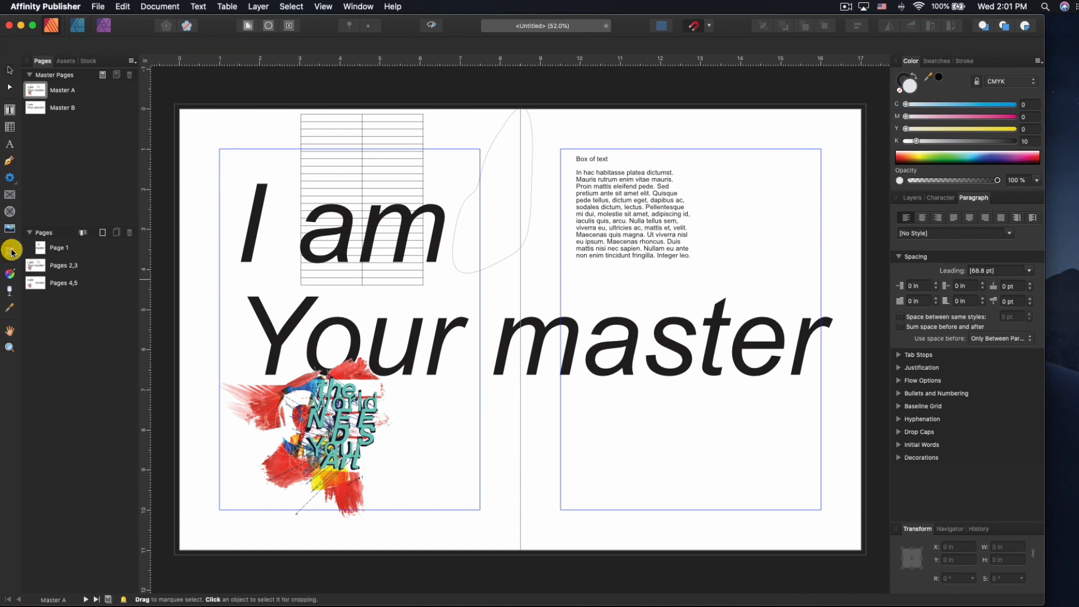
- Crop the image's right side and shorten it from the top, to about 3.752 × 4.572 in
left_click(339, 470)
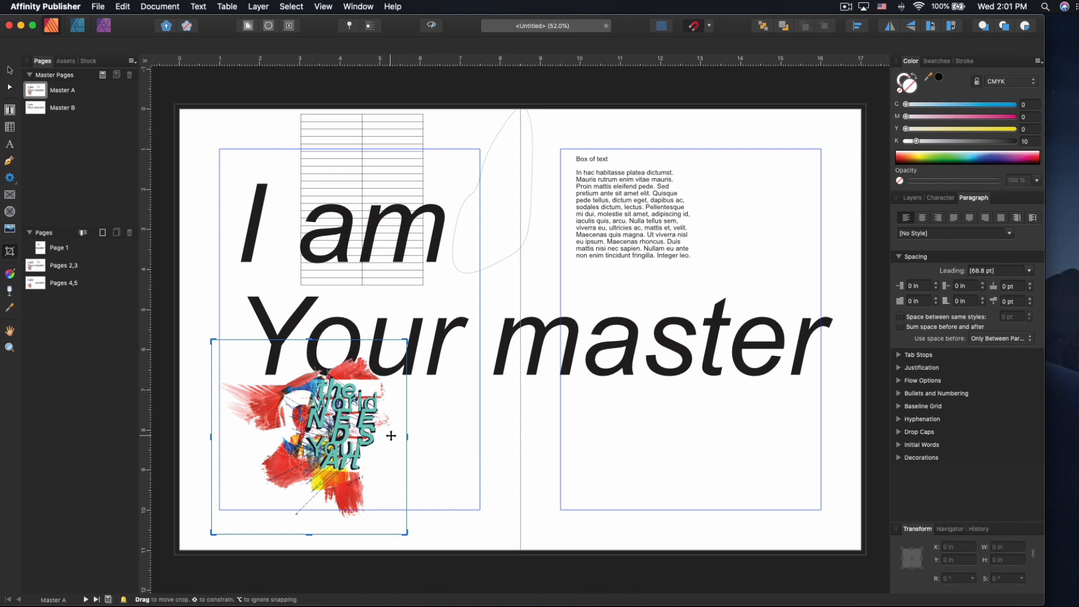
left_click_drag(407, 437, 363, 441)
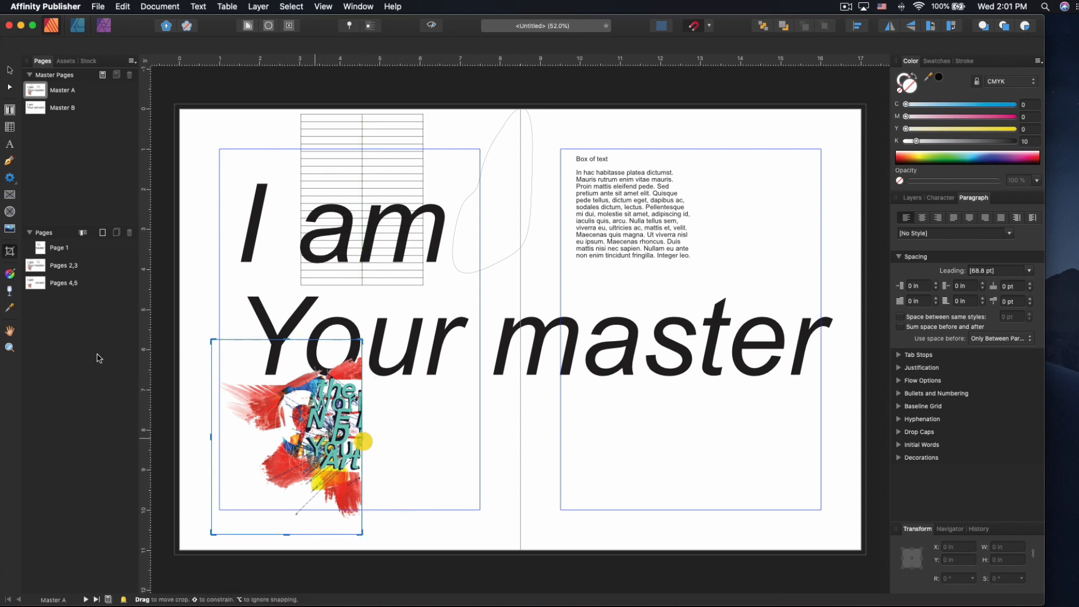
left_click(10, 70)
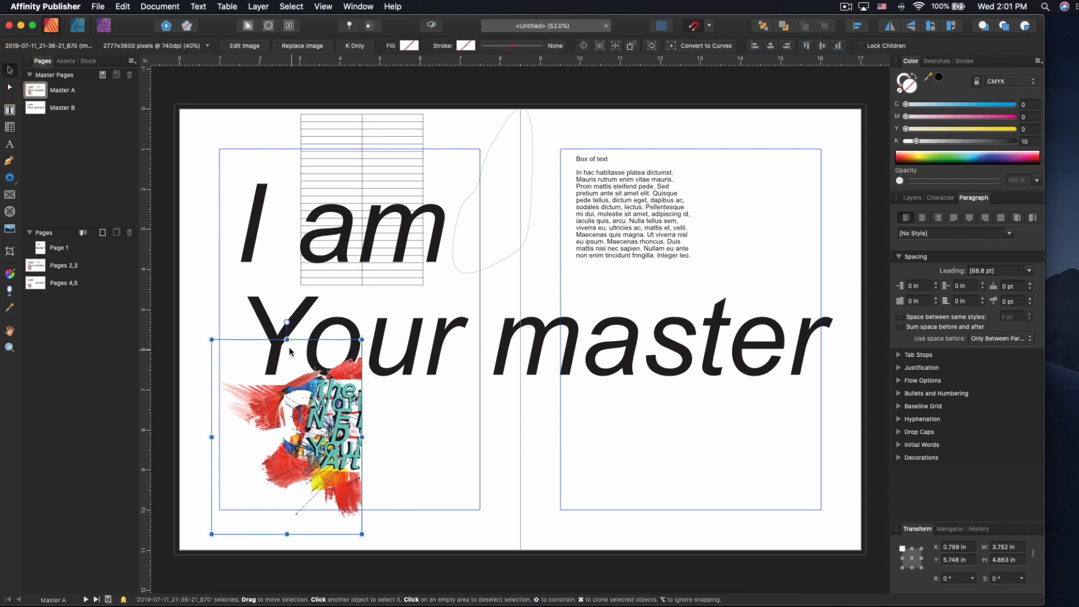
mouse_move(281, 340)
left_mouse_down()
mouse_move(281, 377)
mouse_move(284, 352)
left_mouse_up()
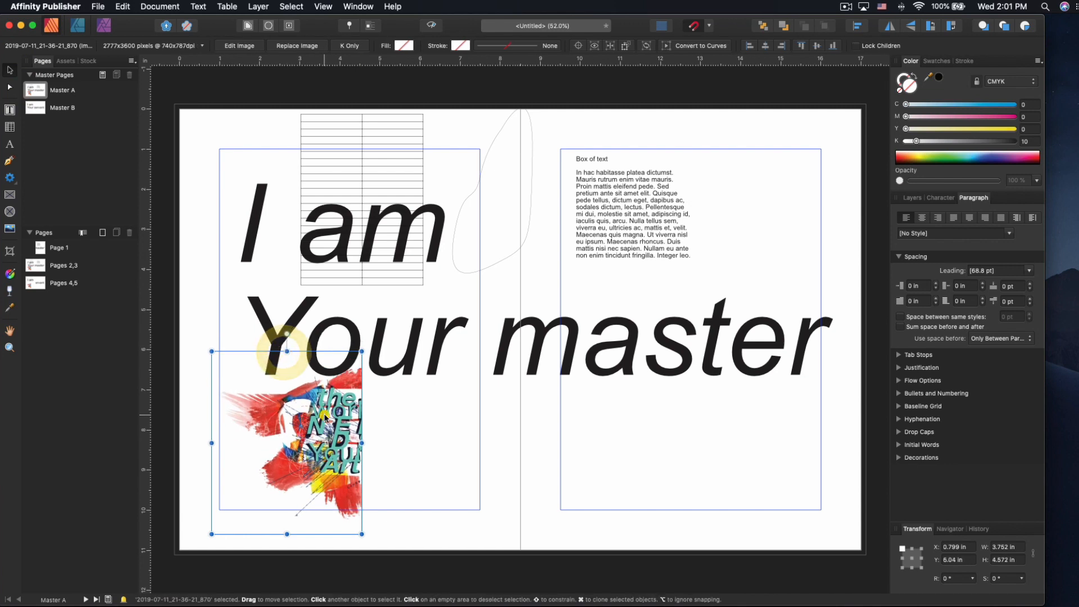
- Adjust the image's nodes with the Node Tool, then reselect the image
left_click(9, 89)
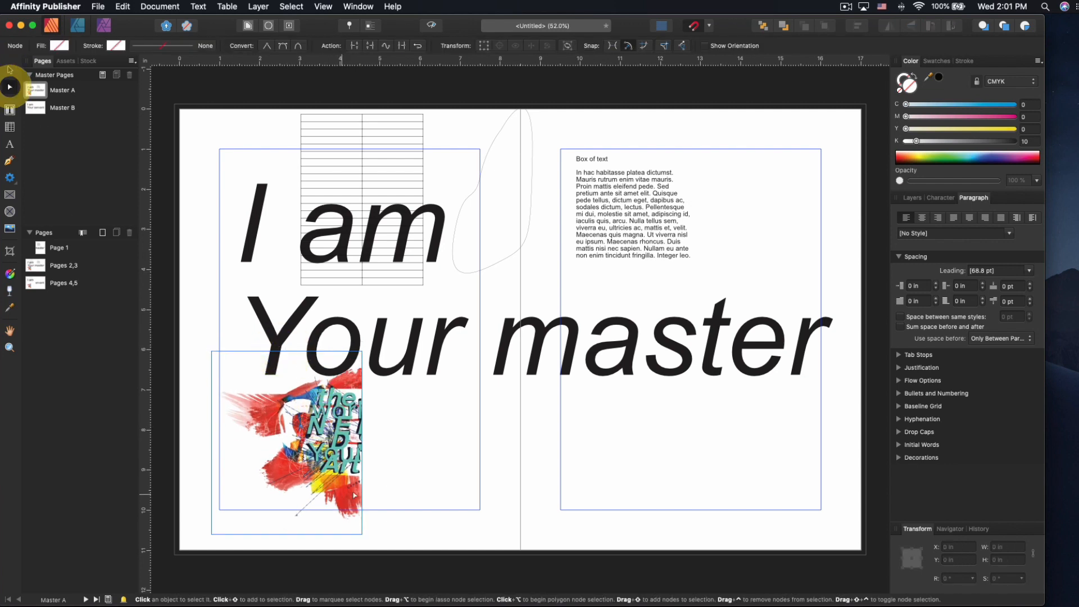
left_click(362, 443)
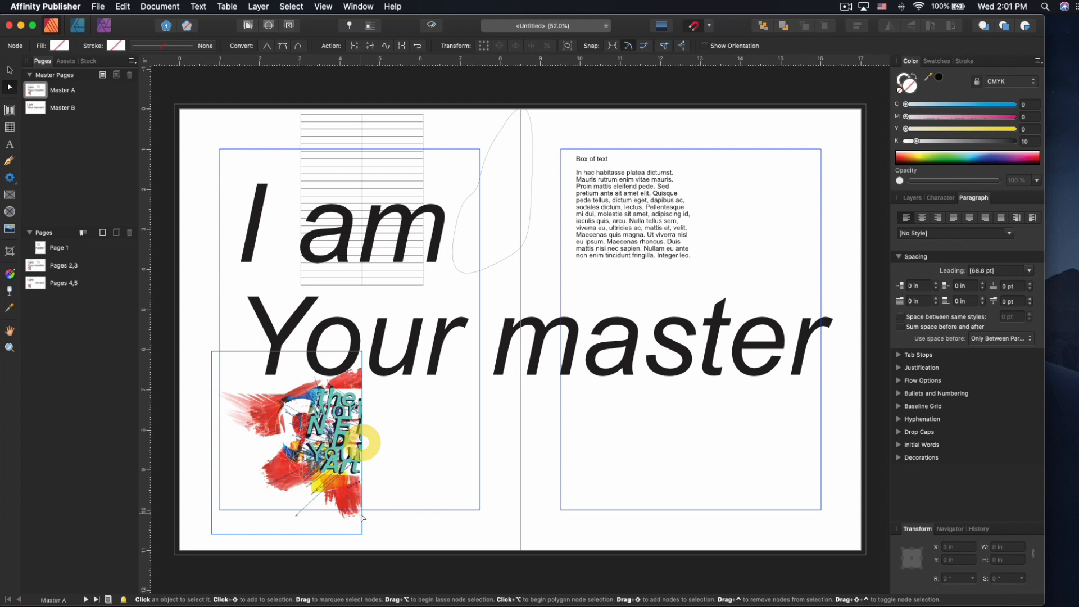
left_click(362, 531)
left_click_drag(340, 482, 404, 462)
left_click_drag(342, 415, 398, 398)
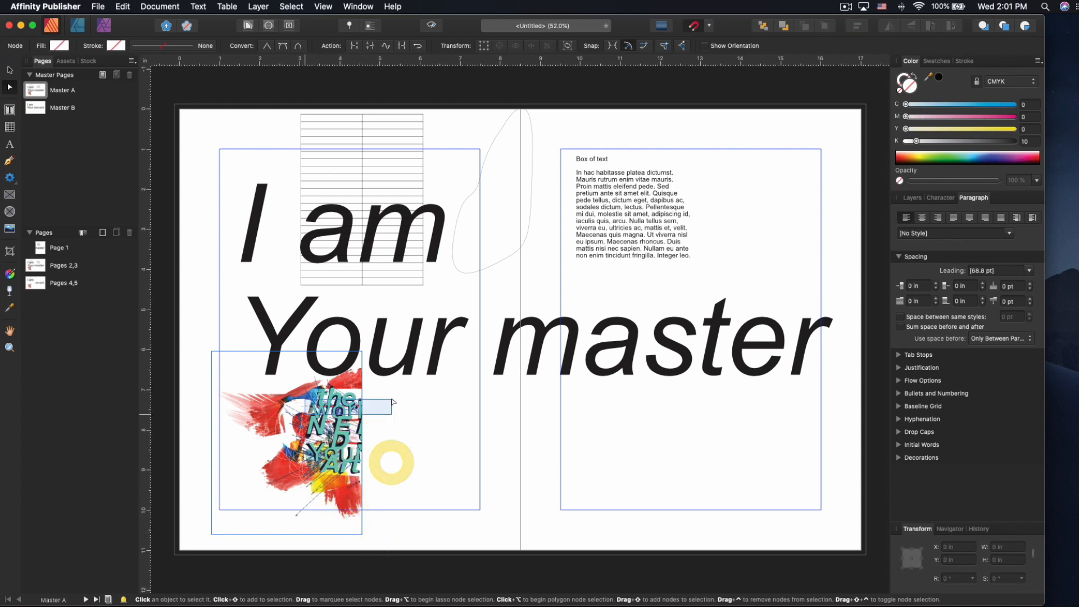
left_click_drag(301, 482, 196, 343)
double_click(318, 460)
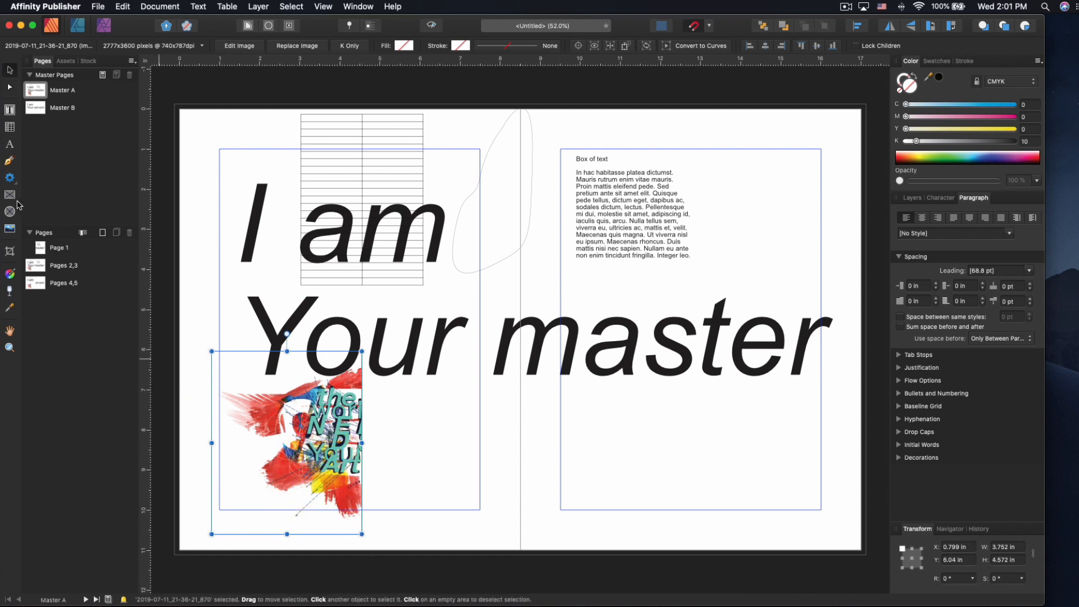
left_click(11, 275)
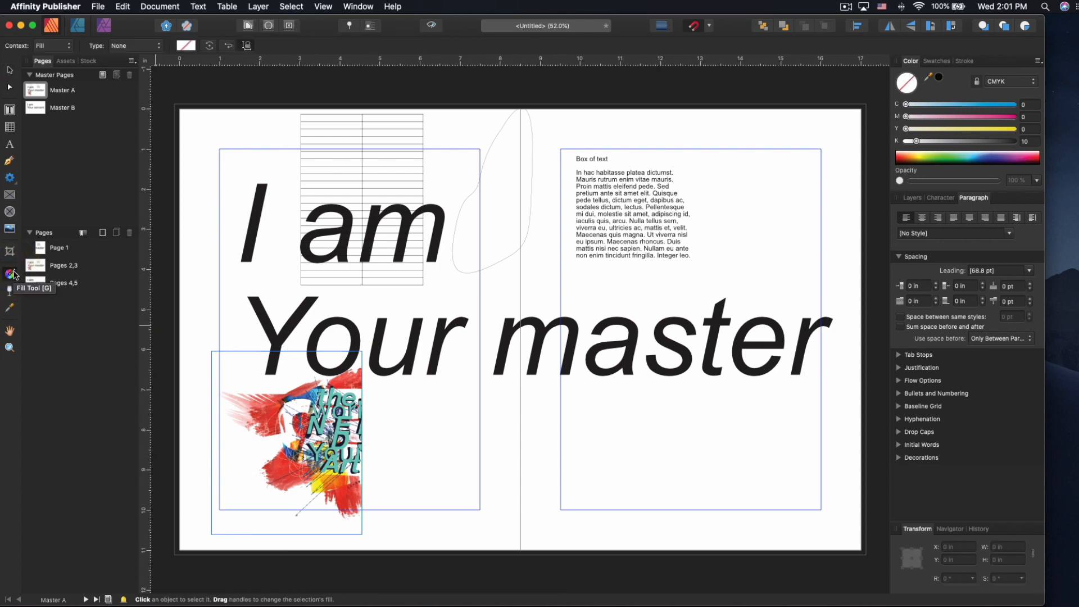
- Apply a linear gradient over the placed image to turn it greyscale
left_click_drag(412, 410, 596, 456)
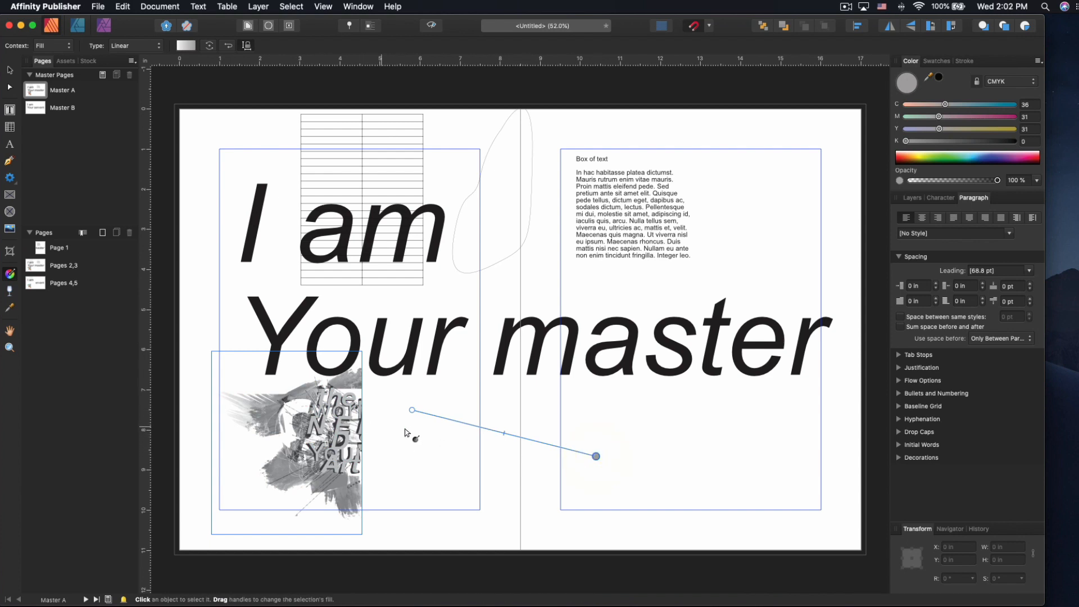
left_click_drag(635, 396, 730, 415)
left_click_drag(707, 351, 772, 311)
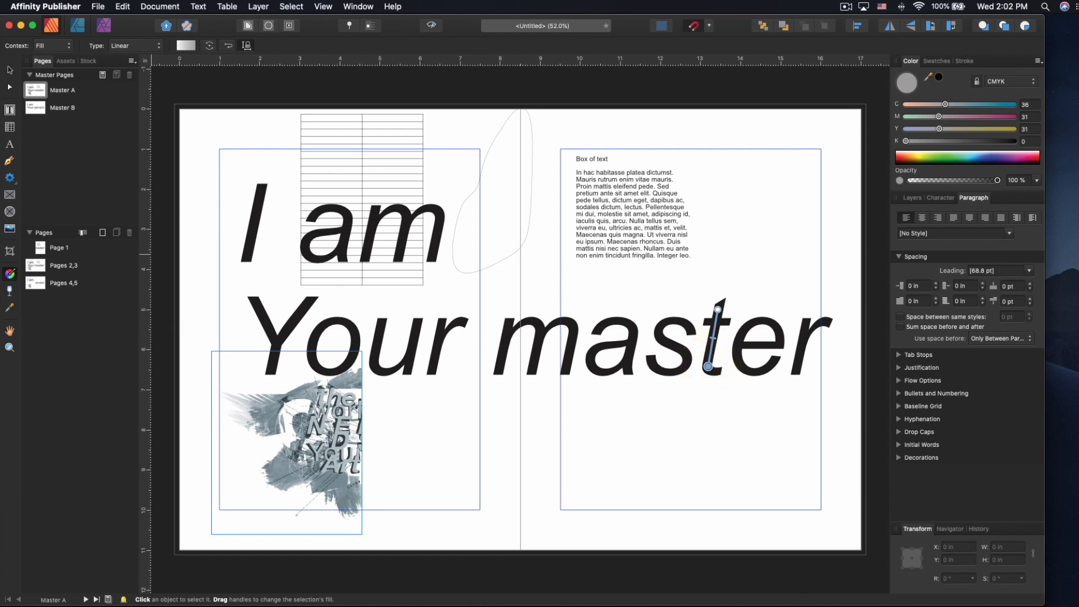
- Draw a light green rectangle across the spread's lower middle, straddling the fold
left_click(10, 181)
left_click(57, 179)
left_click_drag(437, 407, 590, 495)
left_click_drag(944, 155, 947, 154)
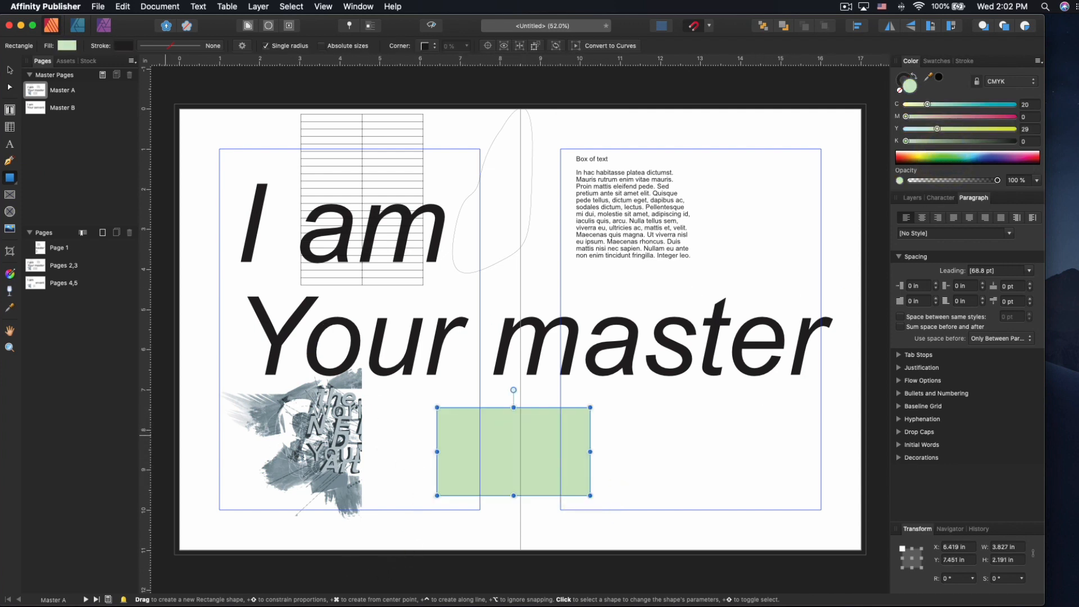
- Give the green rectangle a linear fill and a transparency fade toward the right
left_click(10, 273)
left_click_drag(585, 467, 551, 432)
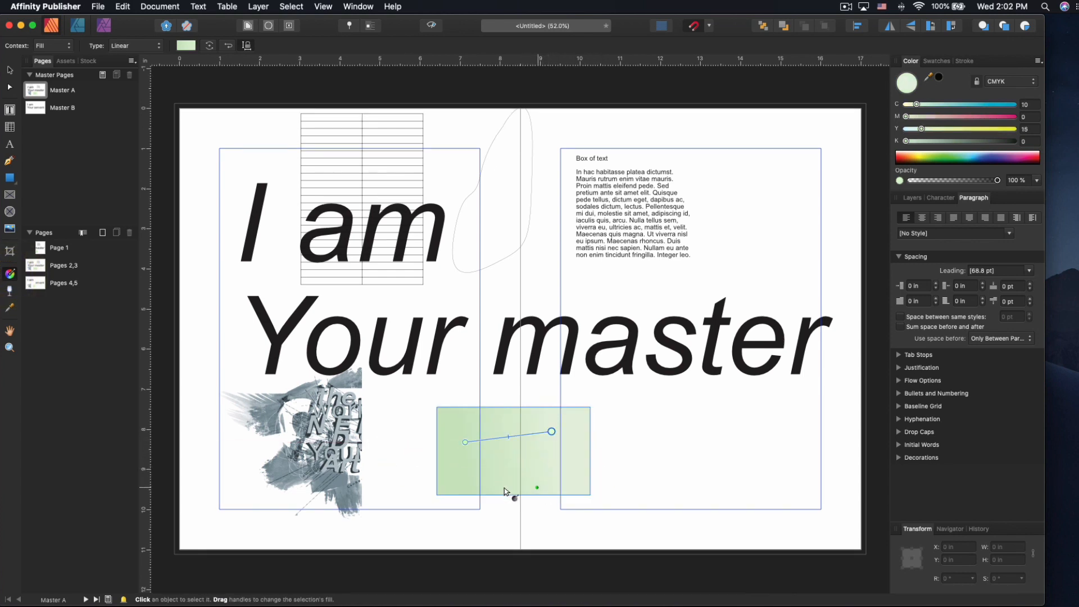
left_click(10, 291)
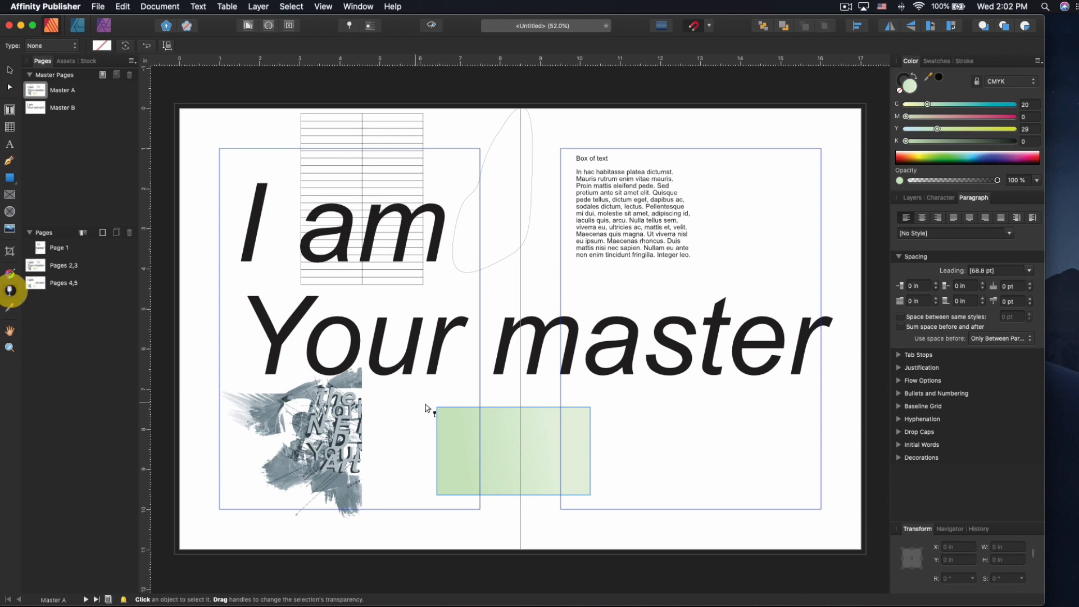
left_click_drag(472, 431, 582, 436)
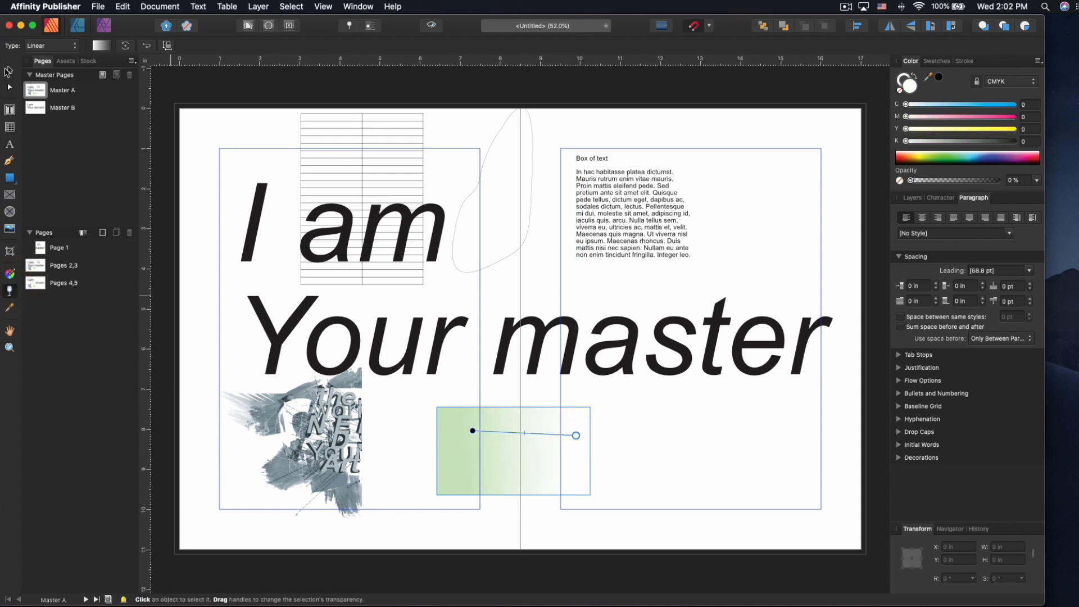
- Move the rectangle up over the word 'Your' and deselect it
left_click(10, 69)
left_click_drag(488, 438, 459, 345)
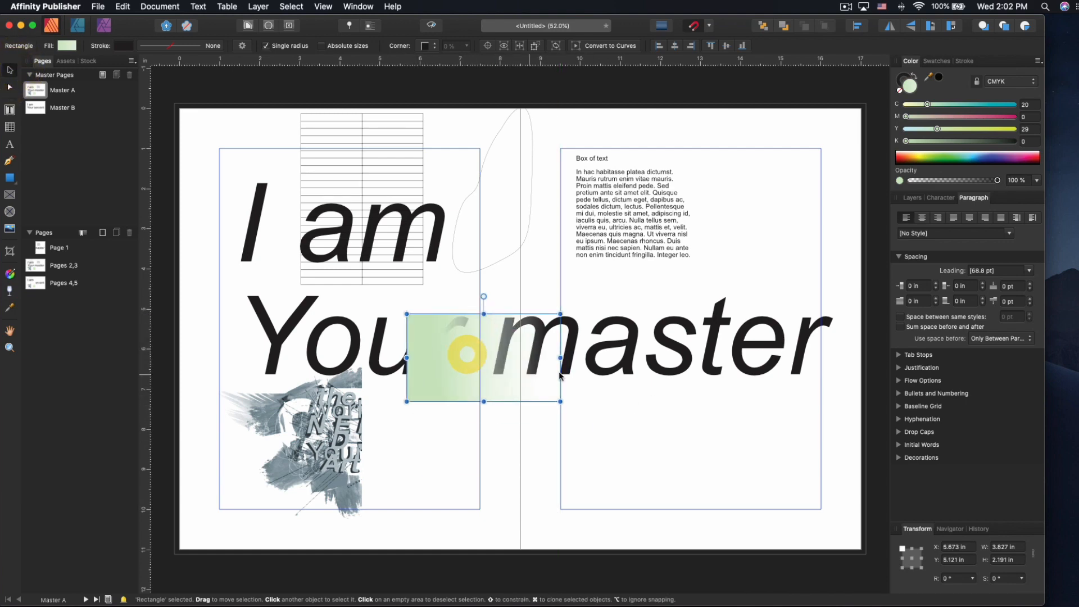
left_click(170, 390)
left_click(10, 332)
left_click_drag(341, 353, 356, 326)
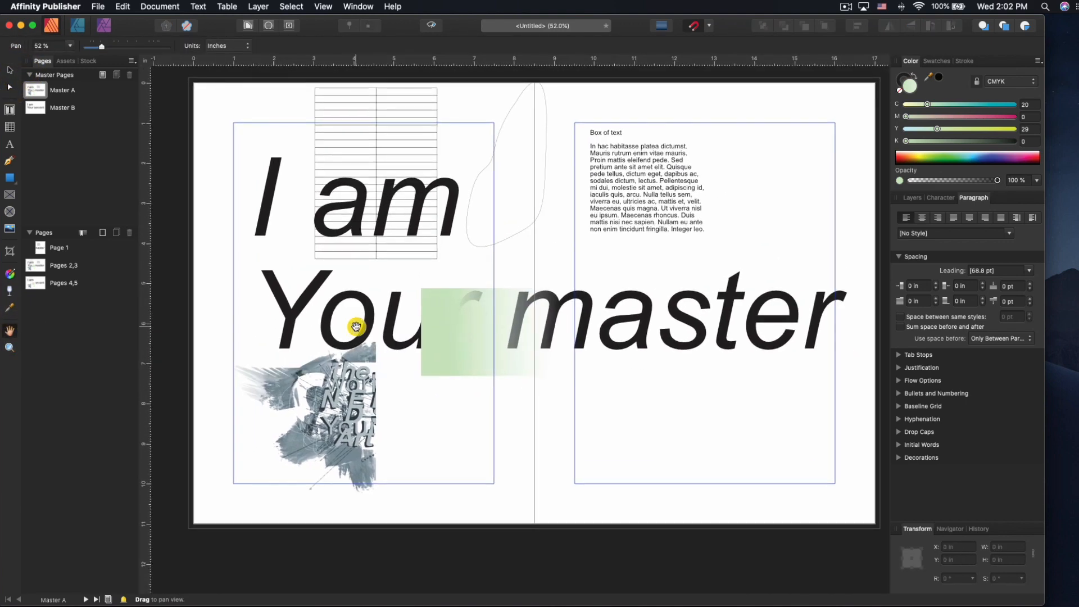
key("v")
scroll(496, 436, "up", 3)
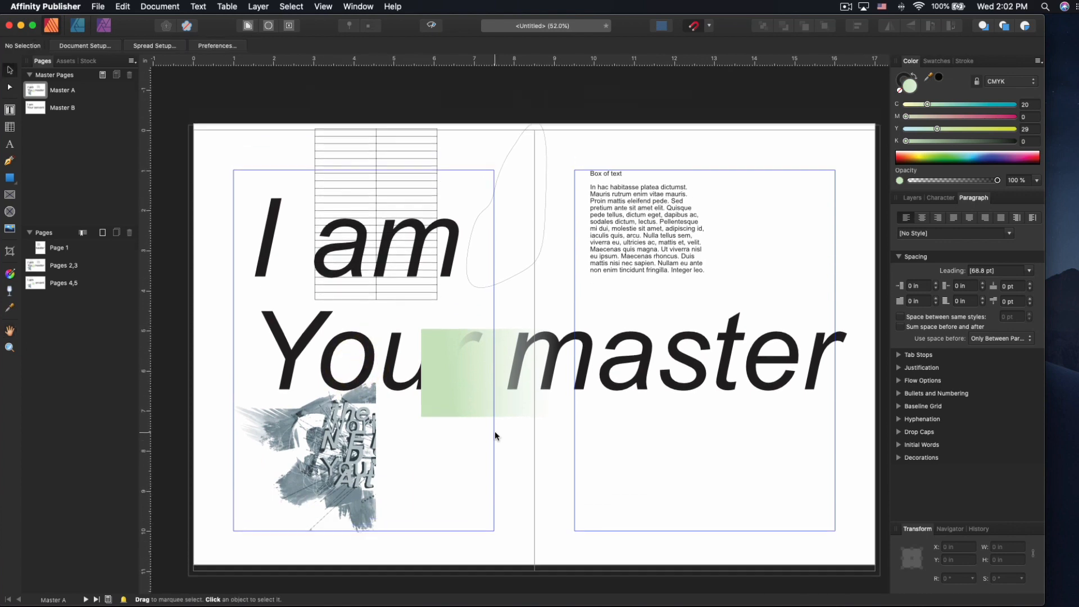
scroll(497, 435, "left", 8)
scroll(496, 436, "down", 3)
scroll(497, 435, "right", 6)
scroll(495, 434, "right", 5)
scroll(494, 435, "up", 2)
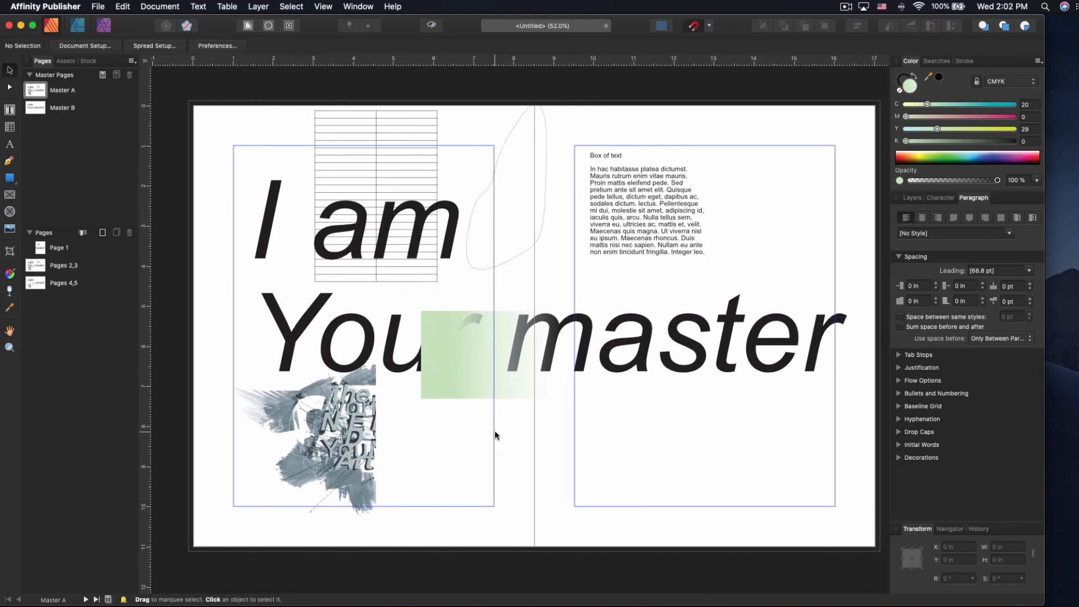
scroll(495, 435, "left", 2)
scroll(449, 433, "right", 2)
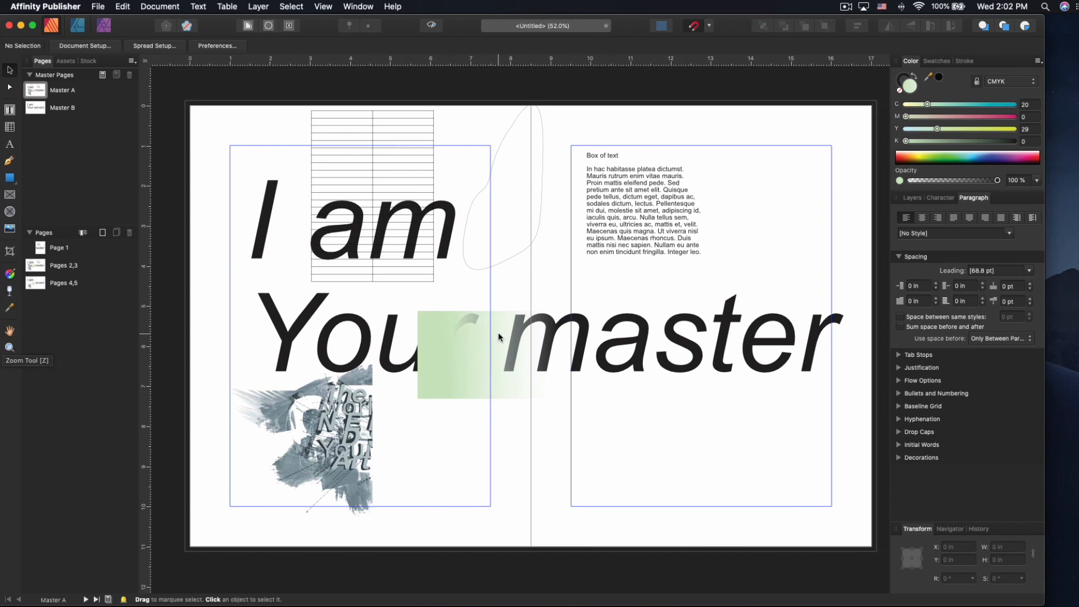
left_click(939, 62)
left_click(964, 61)
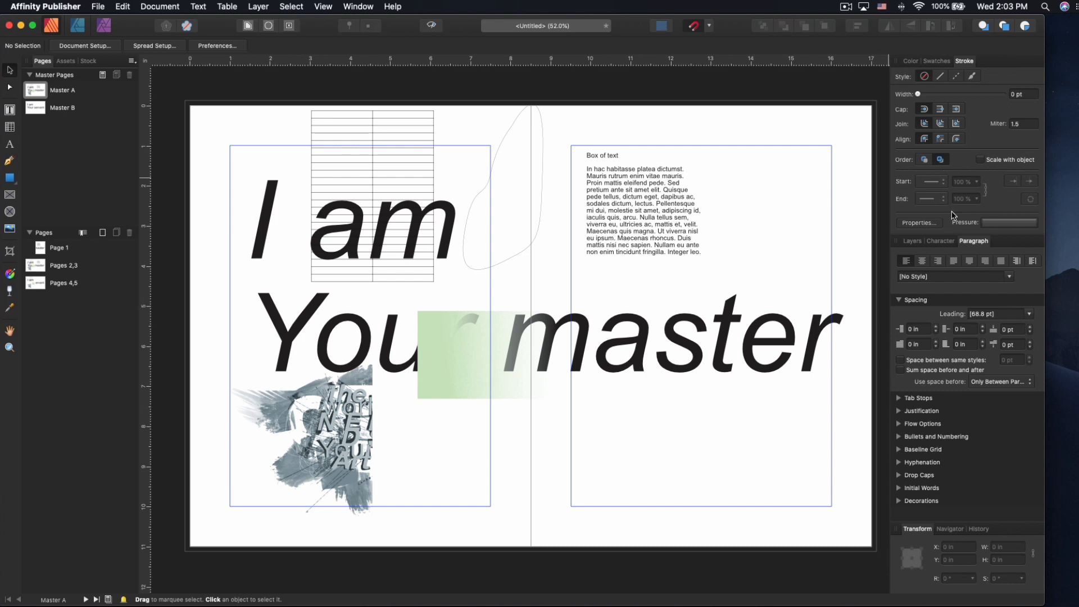
left_click(912, 241)
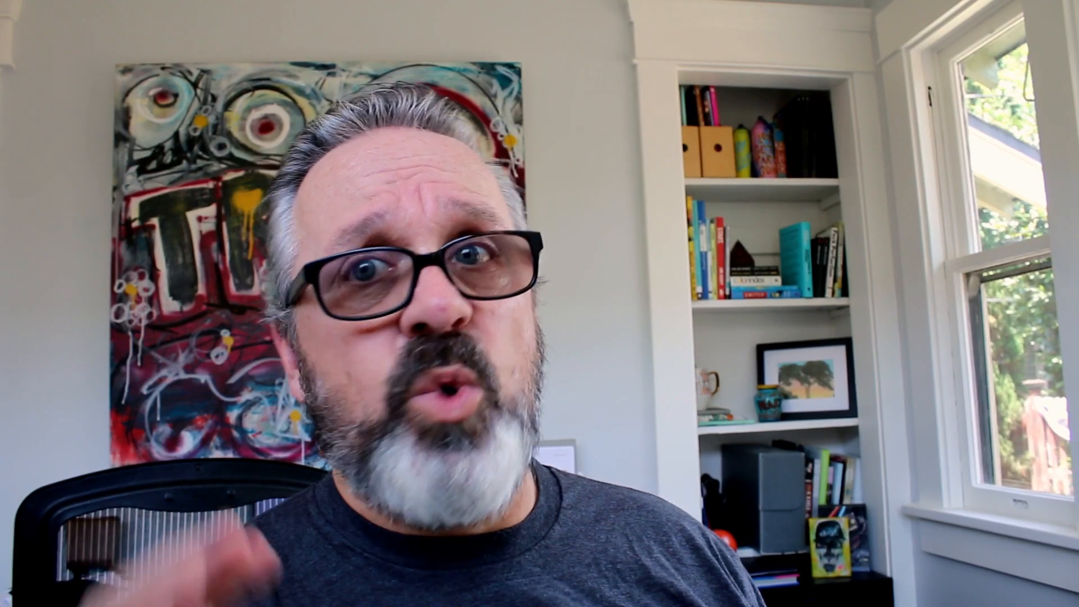